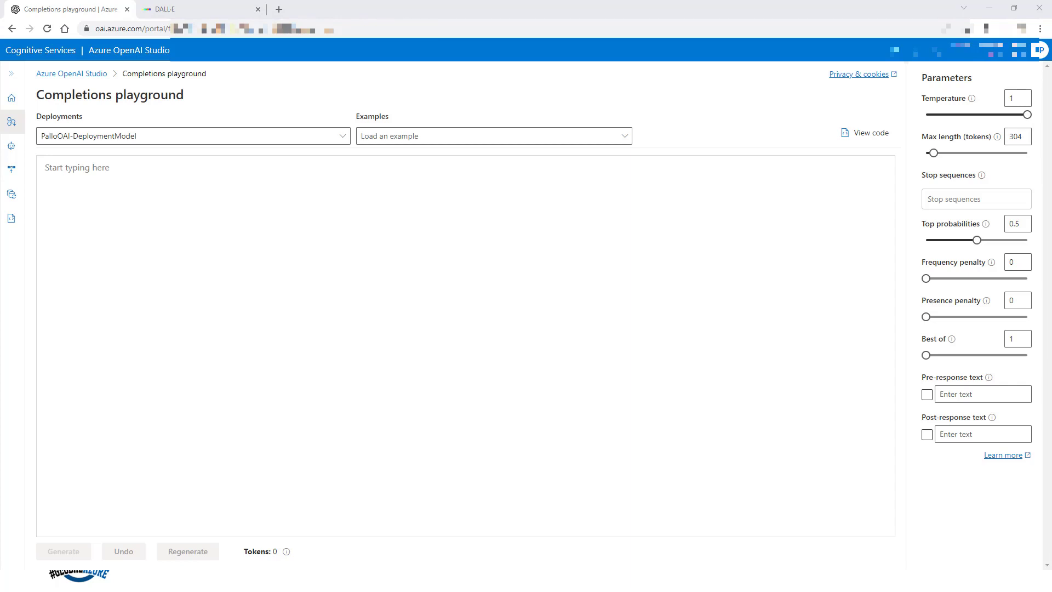
Step: Generate a three-paragraph story in Spanish, set in the near future, about a hero who saves people before the Earth is destroyed
{"action": "left_click", "coordinate": [168, 169]}
{"action": "type", "text": "Cuentame un cuento en 3 párrafos, que se desarrolle en un futuro cercano, que trate de un heroe que salva a las personas antes de que la tierra se destruya."}
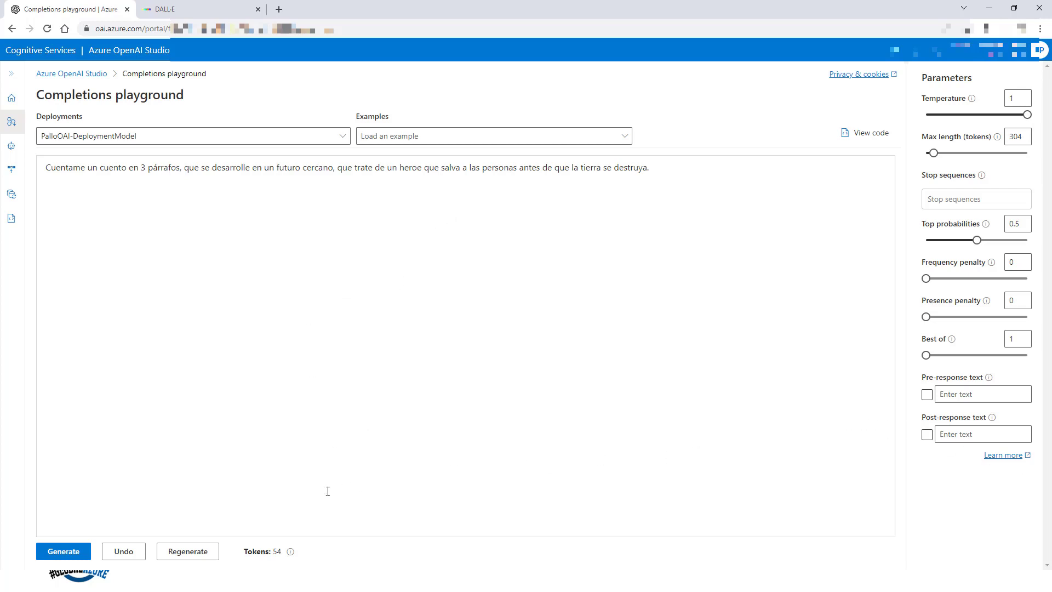
{"action": "left_click", "coordinate": [64, 552]}
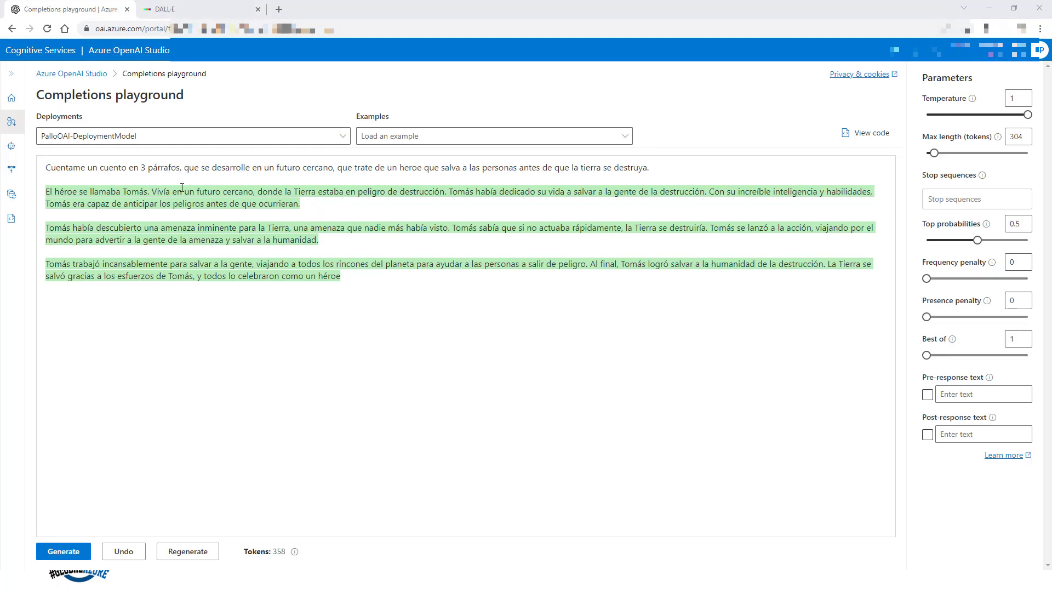
Step: Switch to DALL·E, generate images for "Nuevo heroe volando delante de un planeta que está a punto de destruirse, estilo comic", and open the first one
{"action": "left_click", "coordinate": [178, 10]}
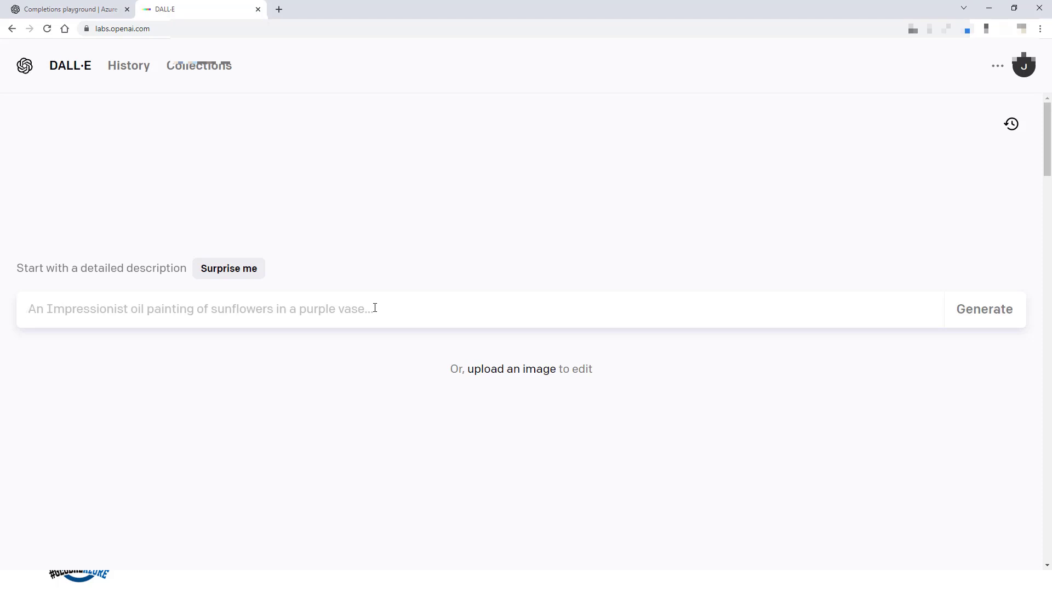
{"action": "type", "text": "Nuevo heroe volando delante de un planeta que está a punto de destruirse"}
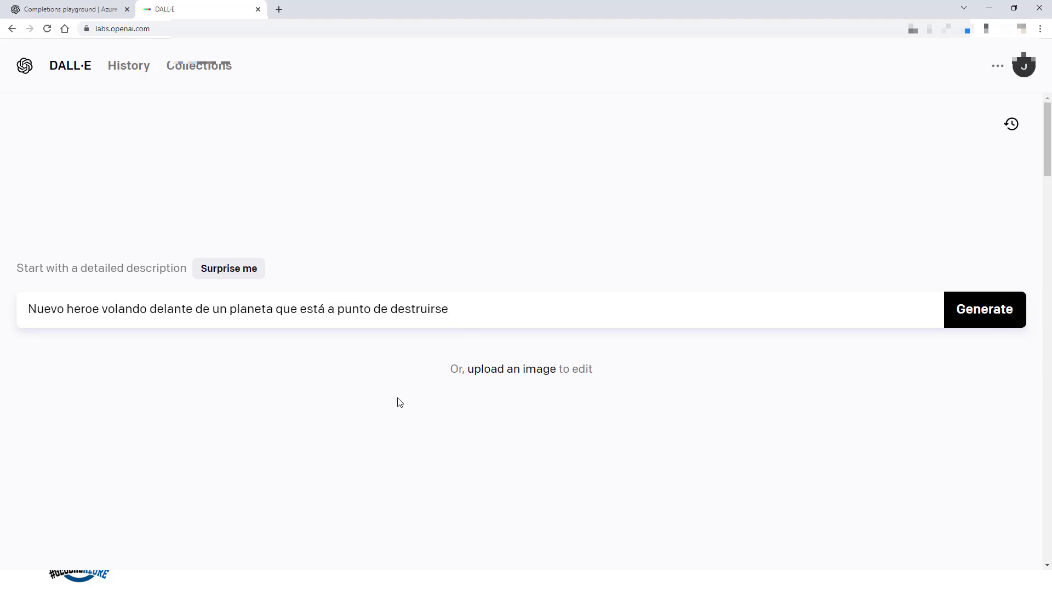
{"action": "type", "text": ", estilo comic"}
{"action": "left_click", "coordinate": [988, 321]}
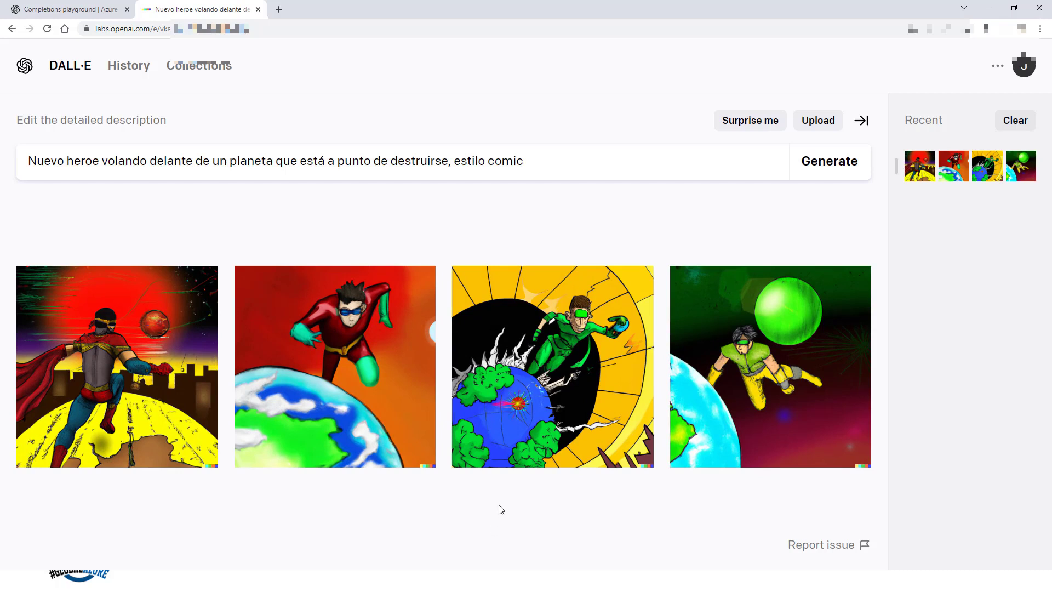
{"action": "left_click", "coordinate": [162, 410]}
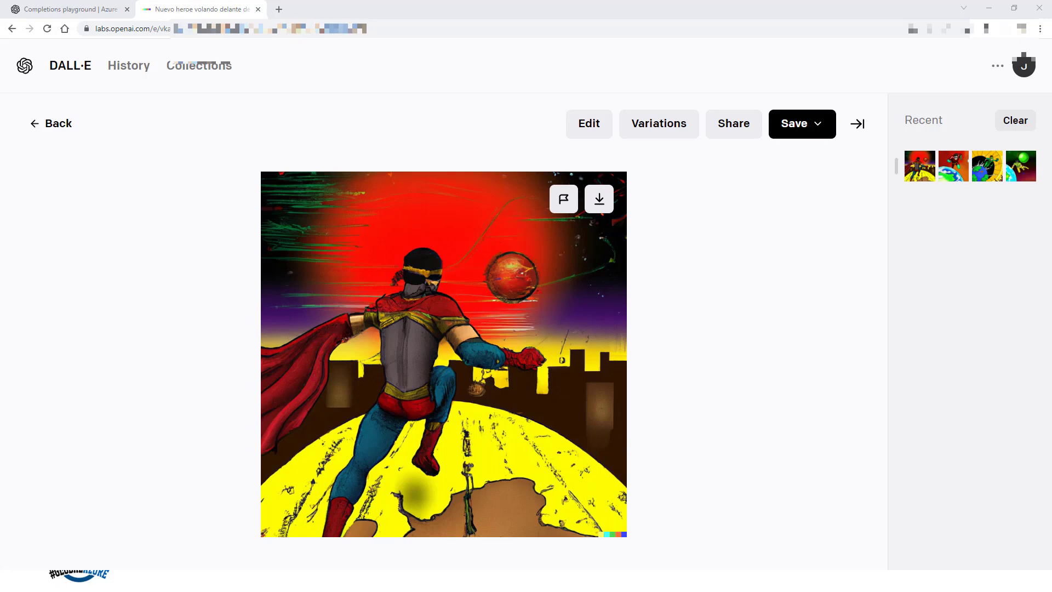
Step: Open the DreamStudio site in a new browser tab
{"action": "left_click", "coordinate": [278, 10]}
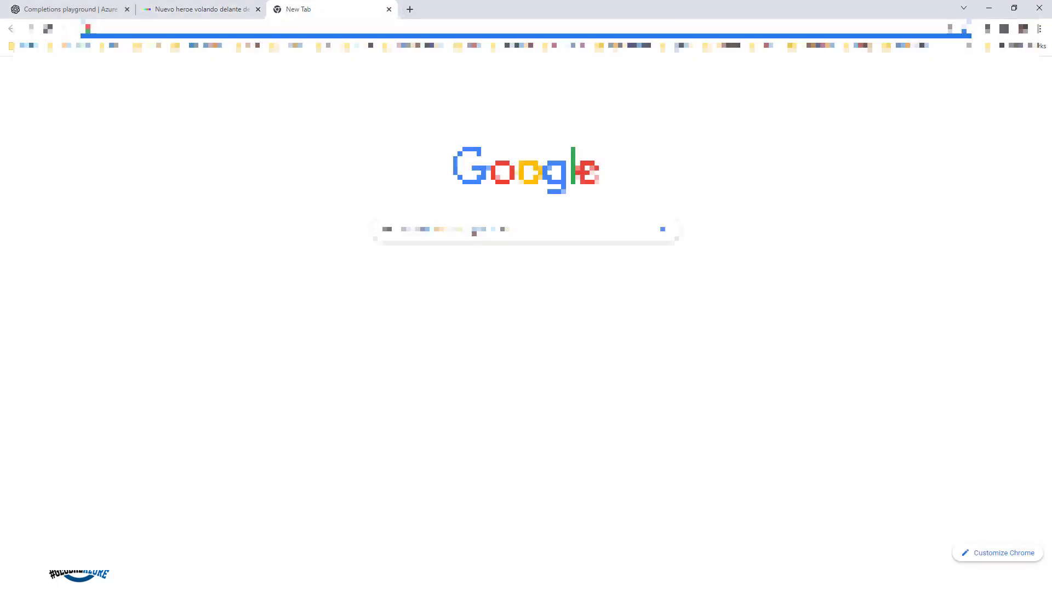
{"action": "left_click", "coordinate": [340, 28]}
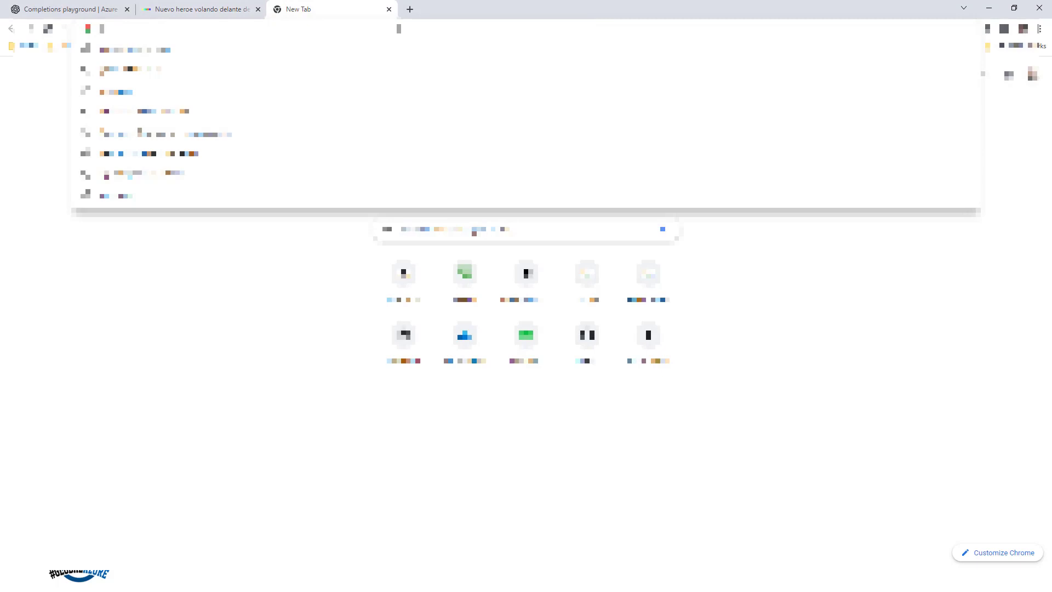
{"action": "type", "text": "c"}
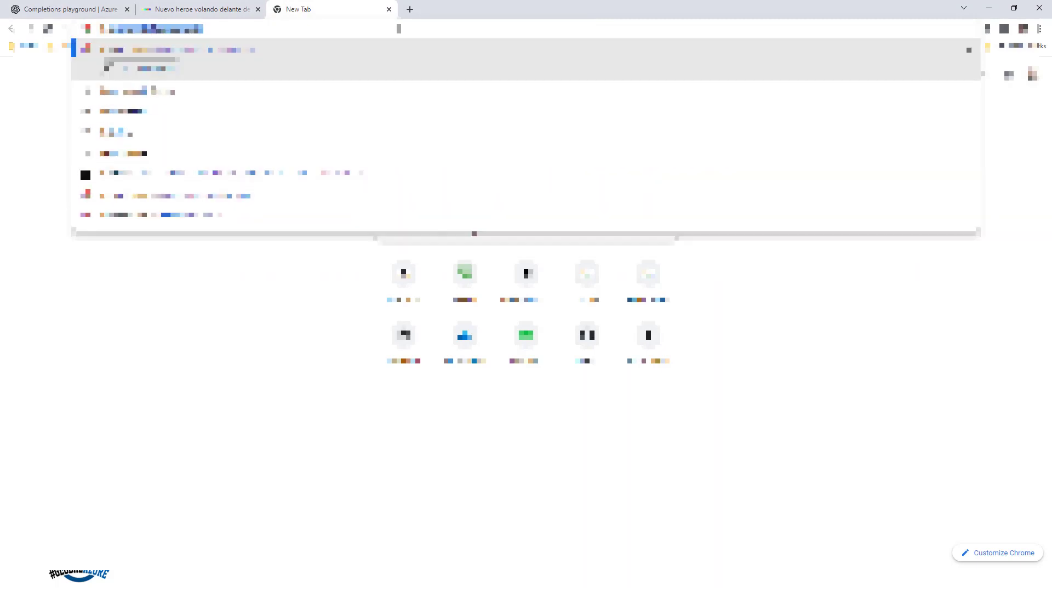
{"action": "key", "text": "Return"}
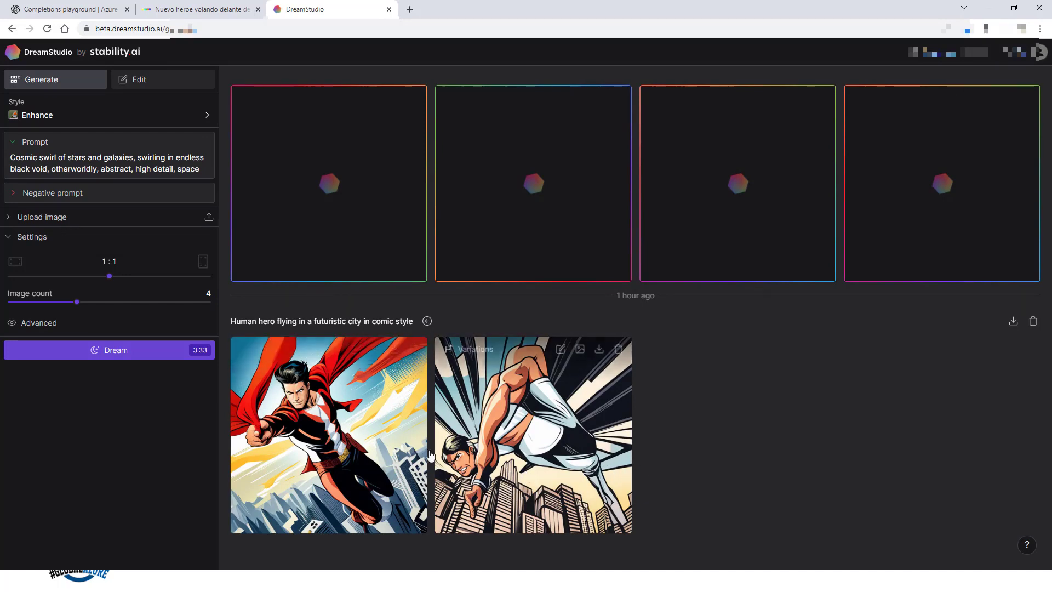
Step: Set the image count to 2 and generate images from the prompt "Human hero flying in a futuristic city in comic style"
{"action": "triple_click", "coordinate": [204, 170]}
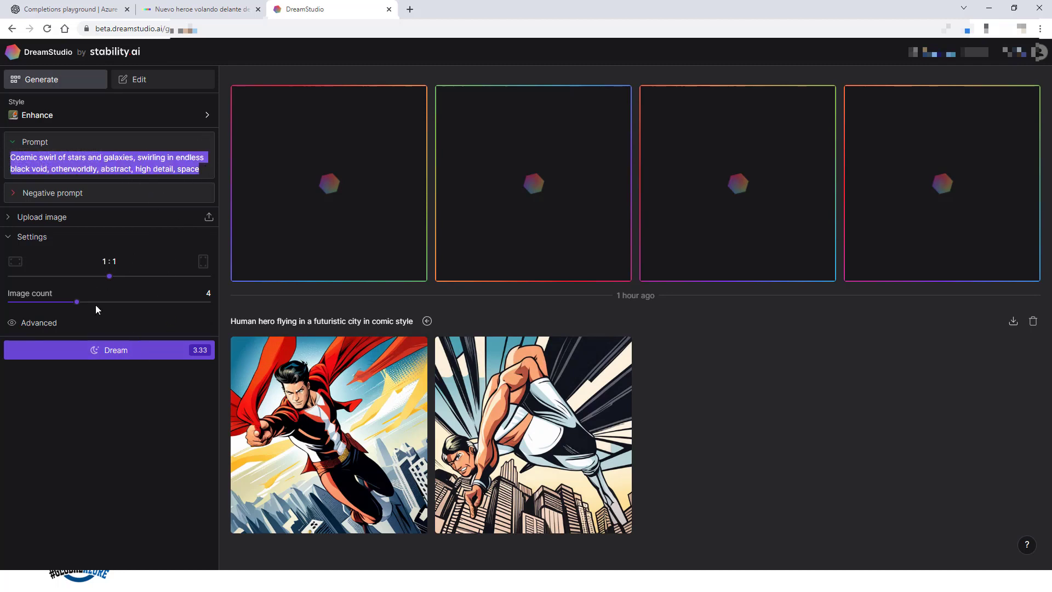
{"action": "left_click_drag", "start_coordinate": [77, 302], "coordinate": [40, 300]}
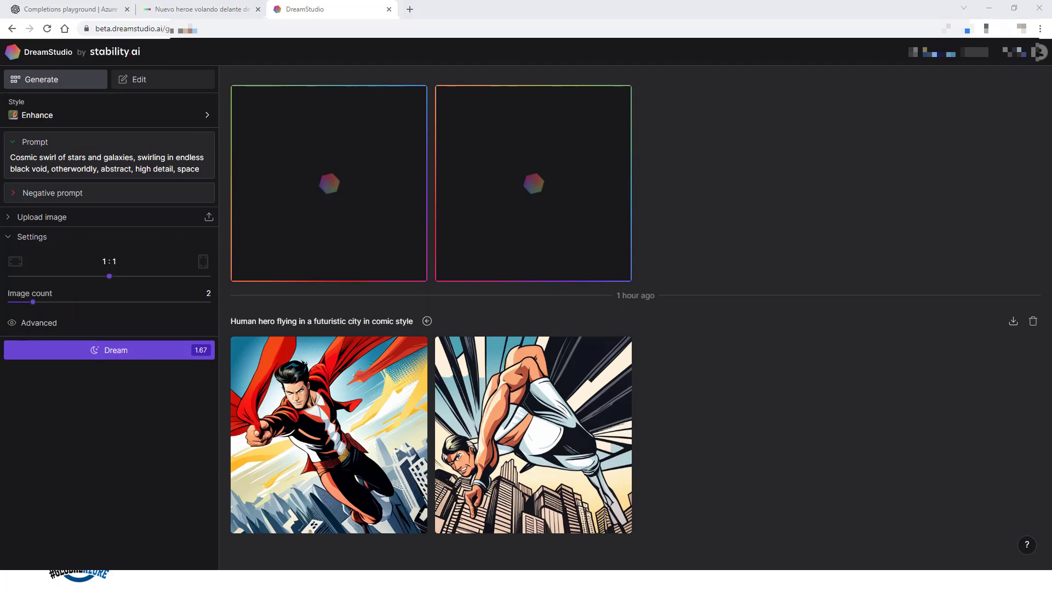
{"action": "triple_click", "coordinate": [203, 173]}
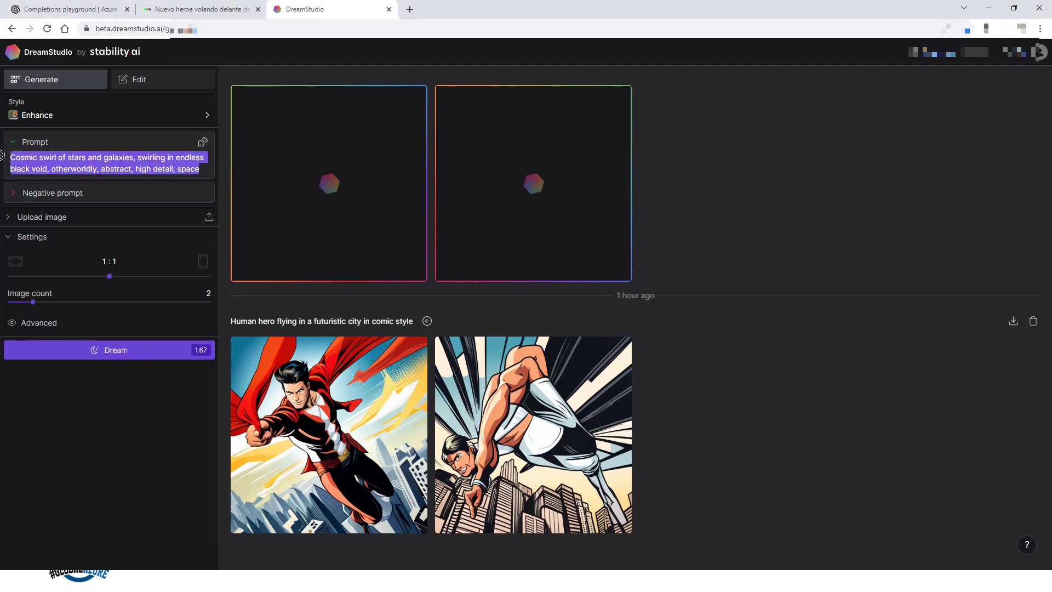
{"action": "type", "text": "Human hero flying in a futuristic city in comic style"}
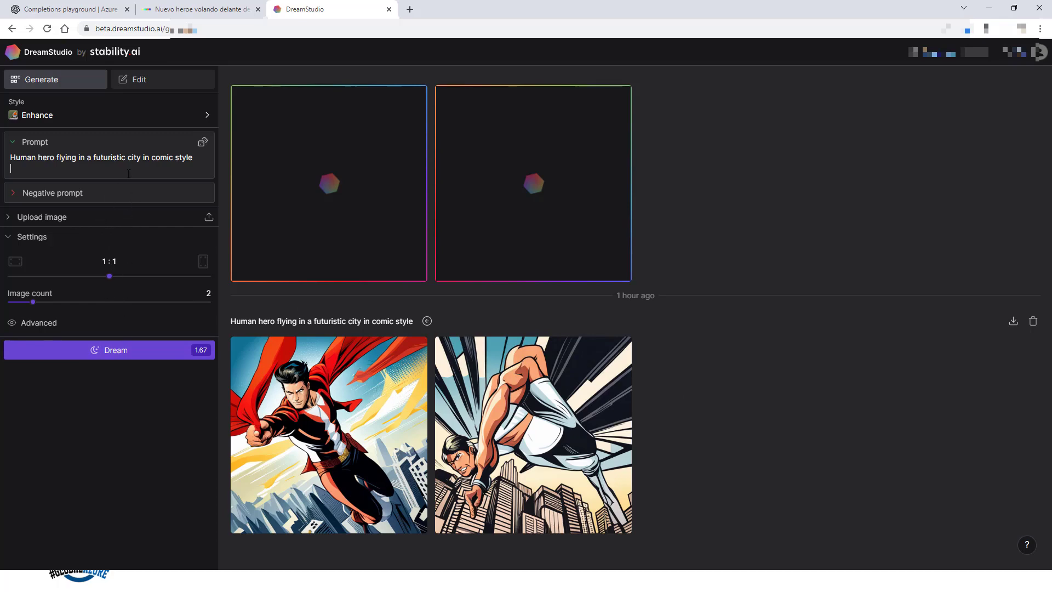
{"action": "left_click", "coordinate": [71, 9]}
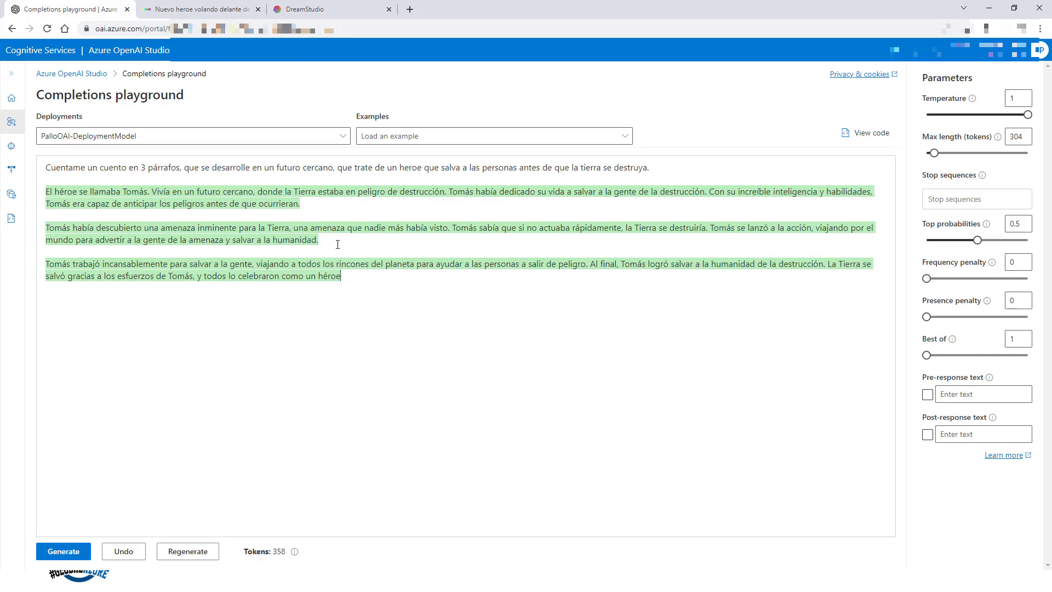
{"action": "left_click", "coordinate": [327, 12]}
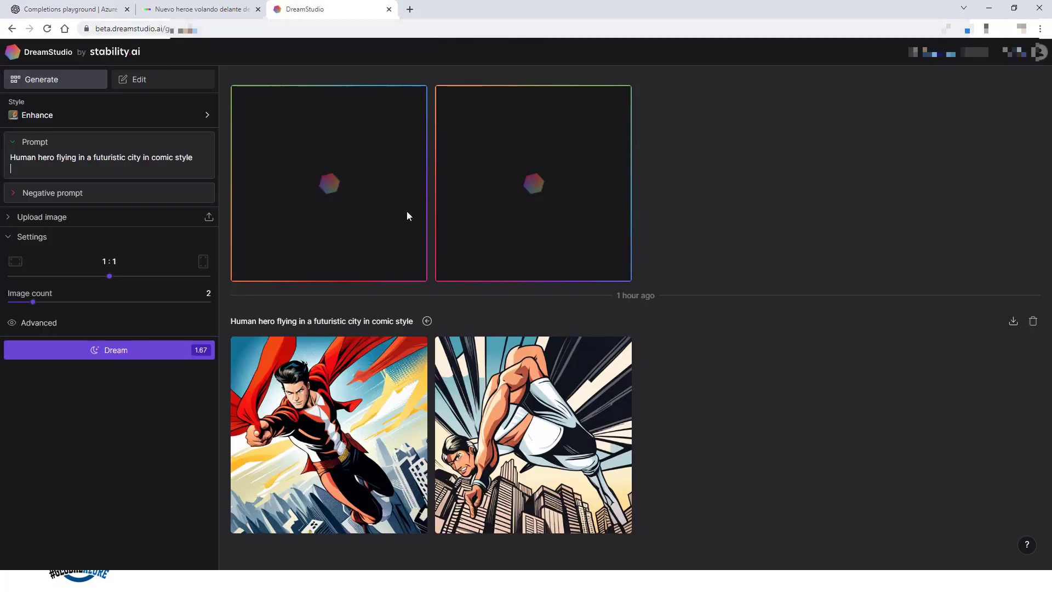
{"action": "left_click", "coordinate": [144, 356]}
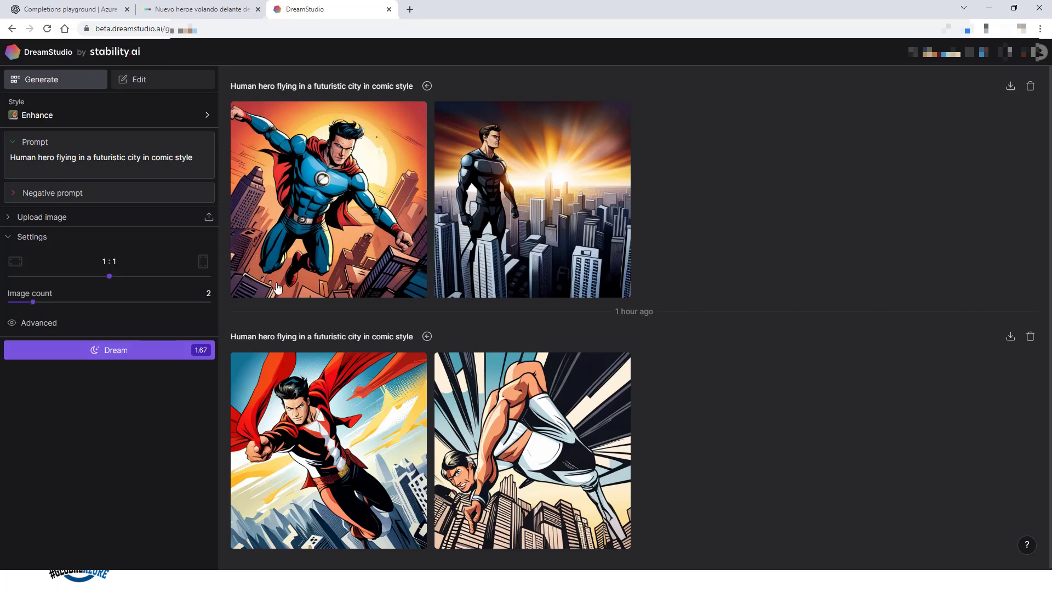
Step: View the two newly generated hero images enlarged, returning to the hero in the blue suit
{"action": "mouse_move", "coordinate": [328, 205]}
{"action": "left_click", "coordinate": [357, 241]}
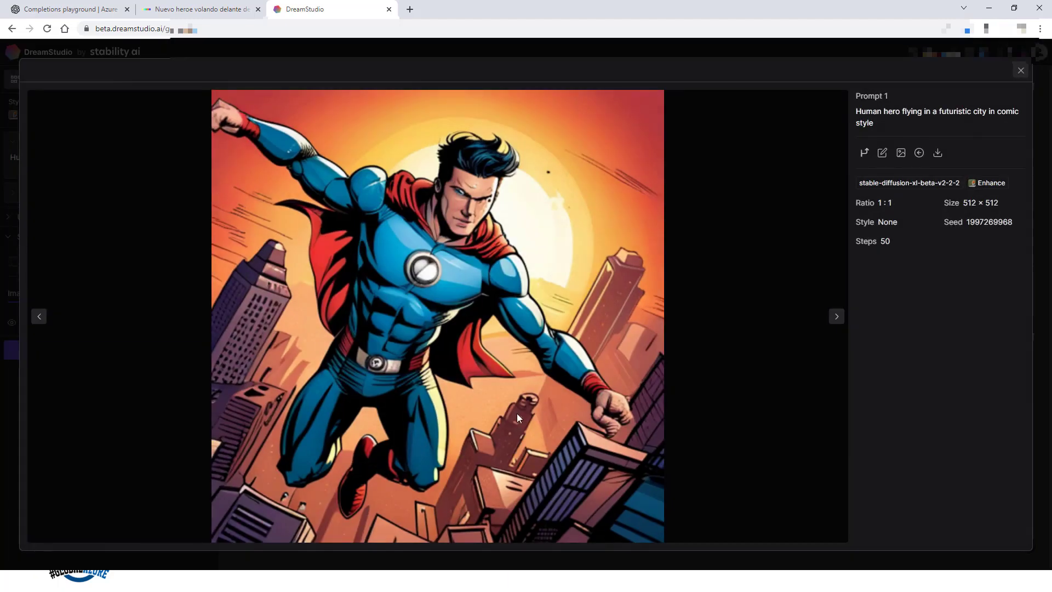
{"action": "left_click", "coordinate": [1020, 72]}
{"action": "mouse_move", "coordinate": [491, 227]}
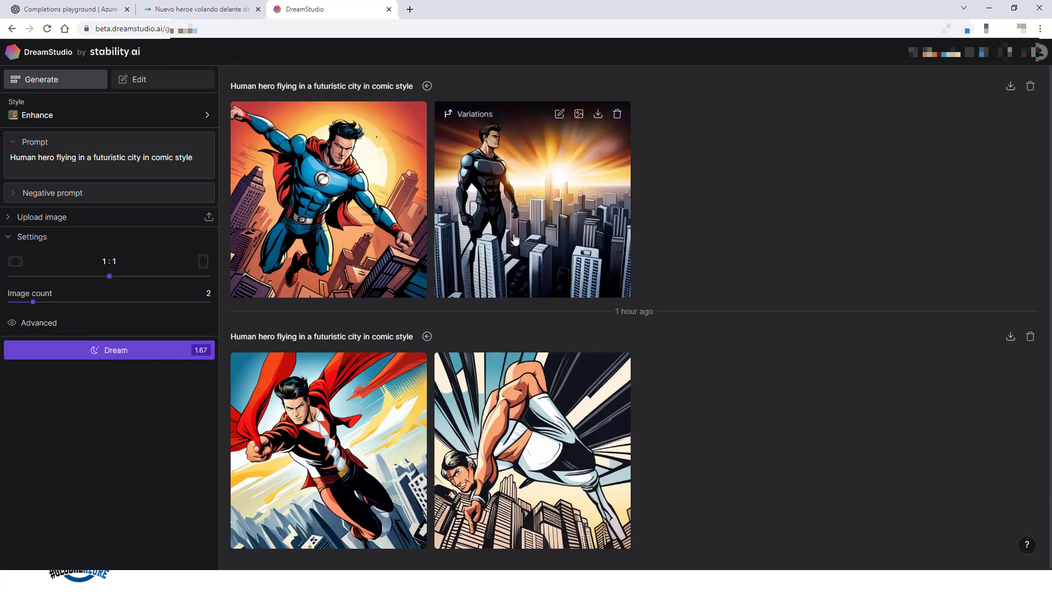
{"action": "left_click", "coordinate": [514, 239]}
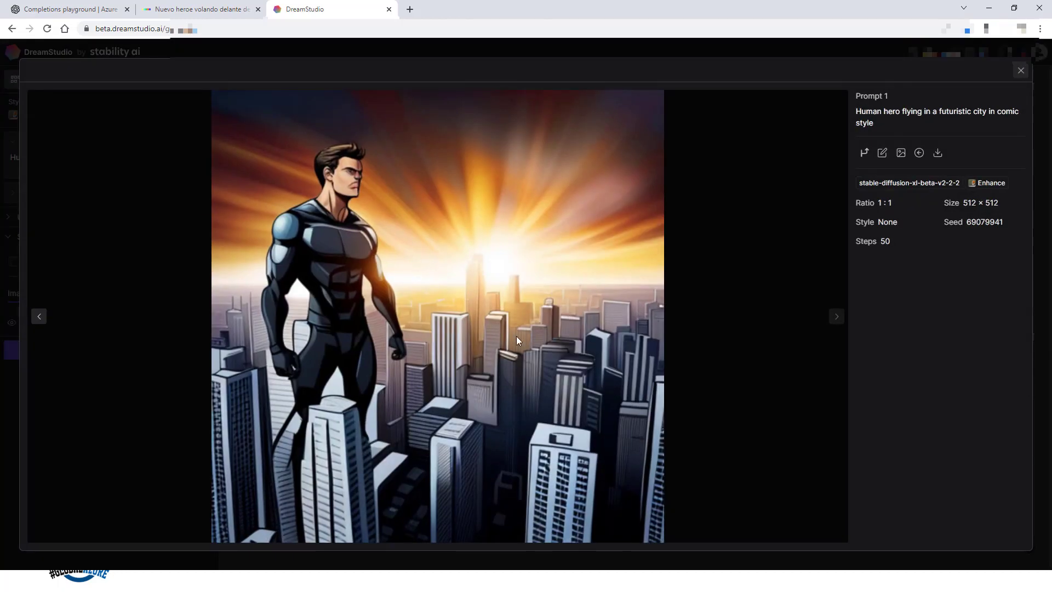
{"action": "left_click", "coordinate": [1019, 80]}
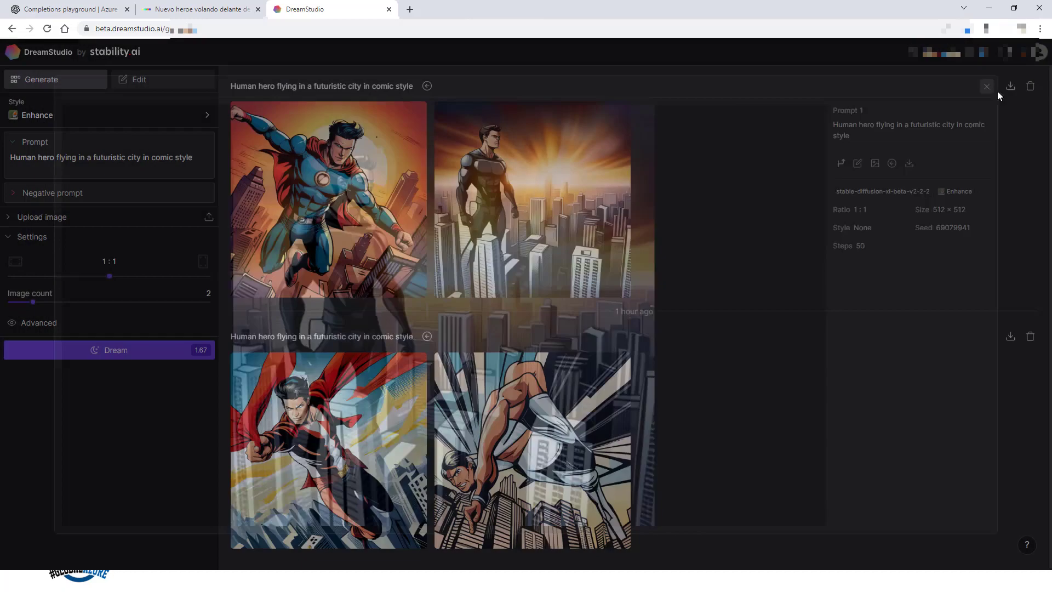
{"action": "left_click", "coordinate": [365, 238]}
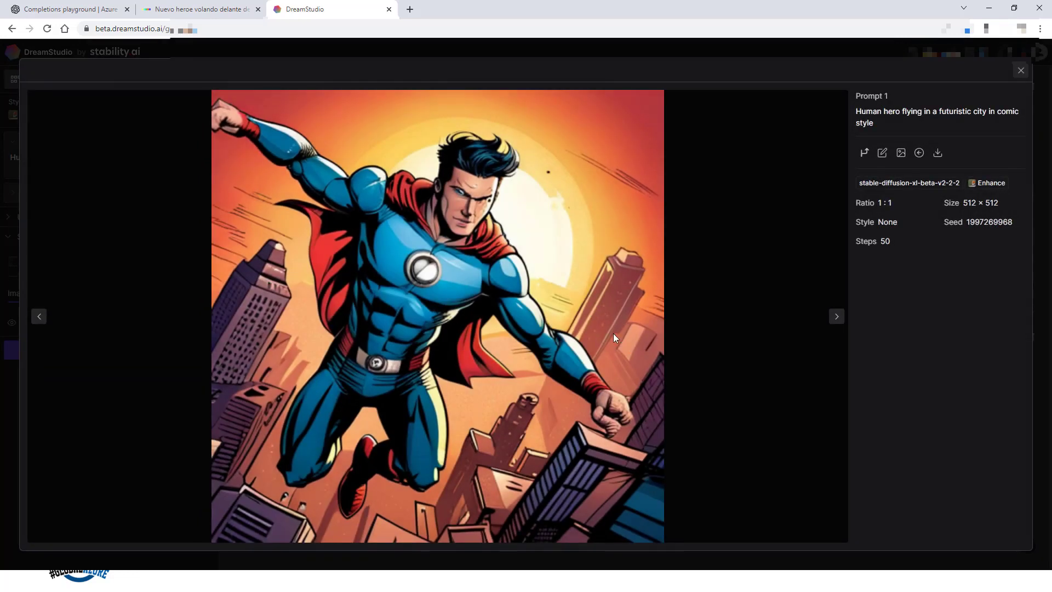
Step: Return to the DALL·E page and duplicate its browser tab
{"action": "left_click", "coordinate": [217, 12]}
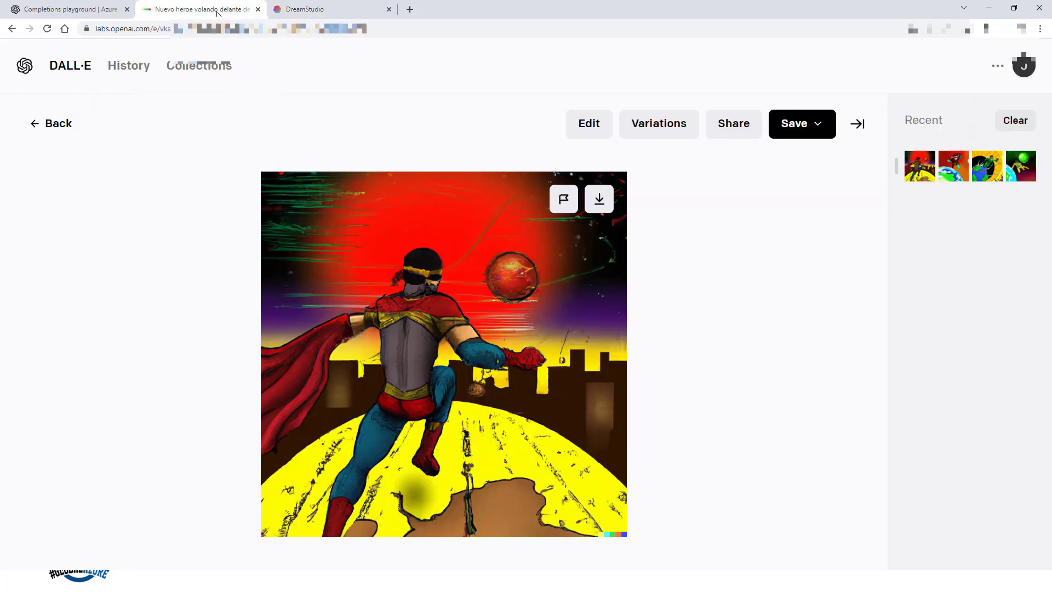
{"action": "key", "text": "ctrl+l"}
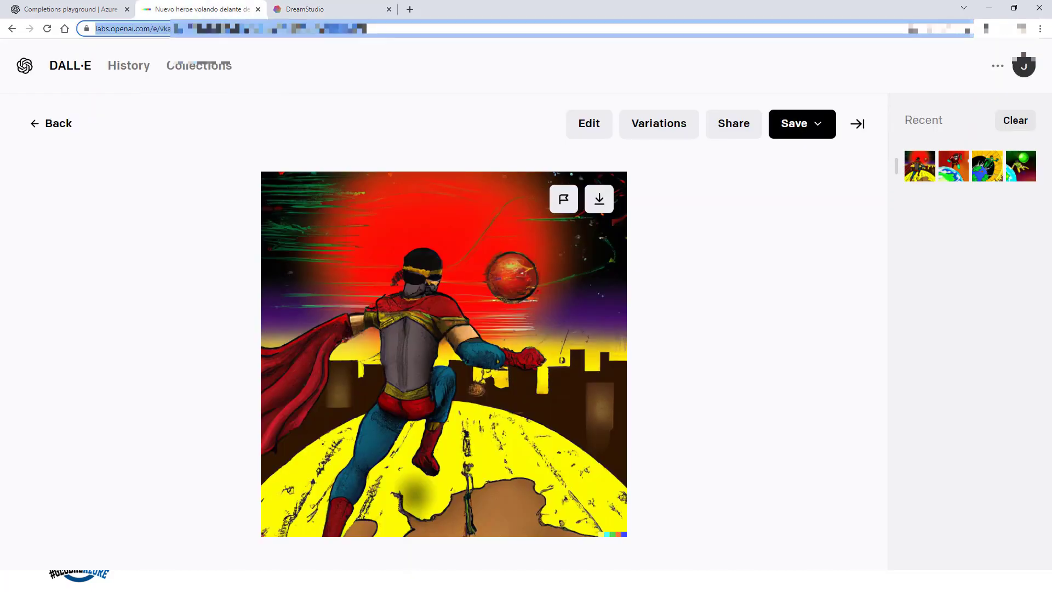
{"action": "right_click", "coordinate": [223, 12]}
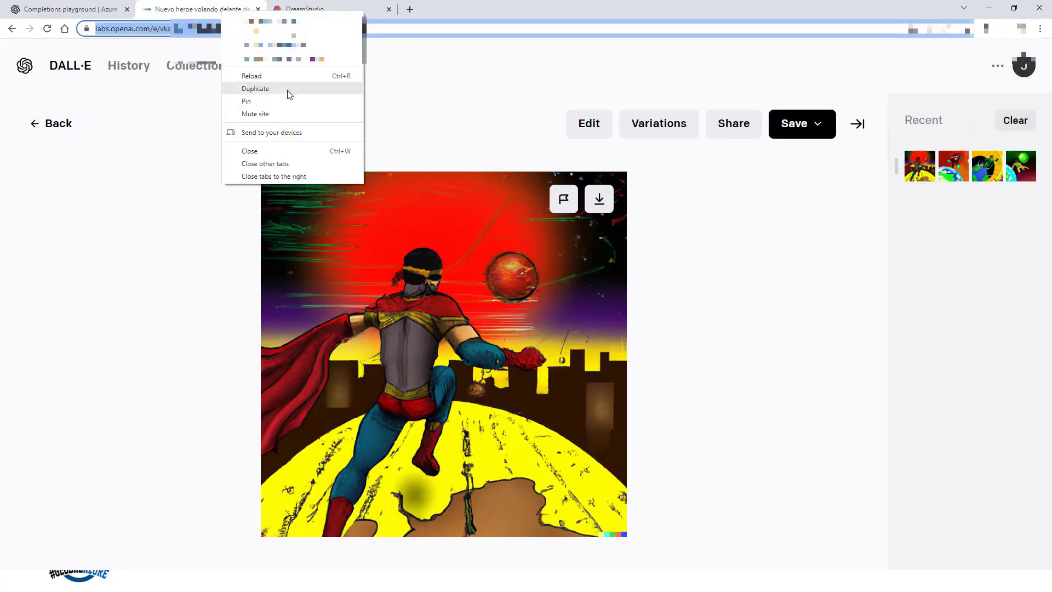
{"action": "left_click", "coordinate": [287, 89]}
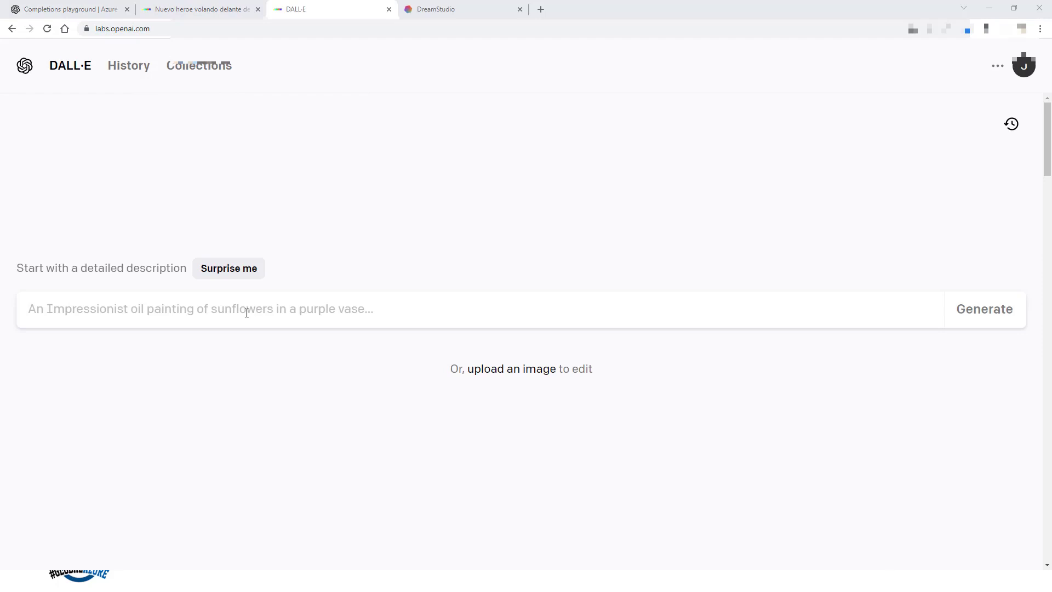
Step: Generate images for "heroe volando sobre grupo de personas que lo saludan, estilo comic" and open the second result
{"action": "left_click", "coordinate": [247, 313]}
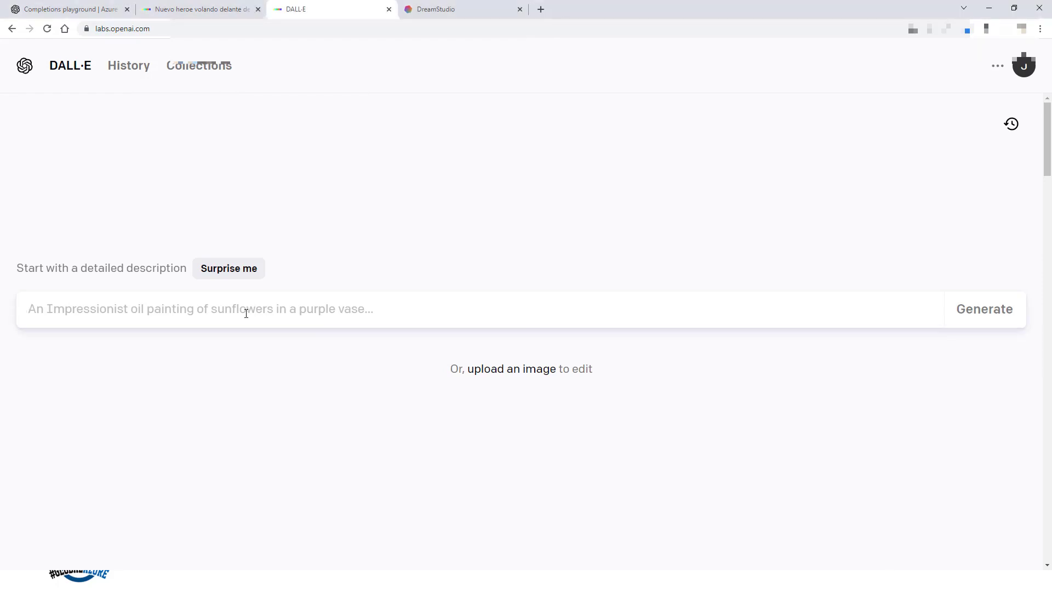
{"action": "type", "text": "he"}
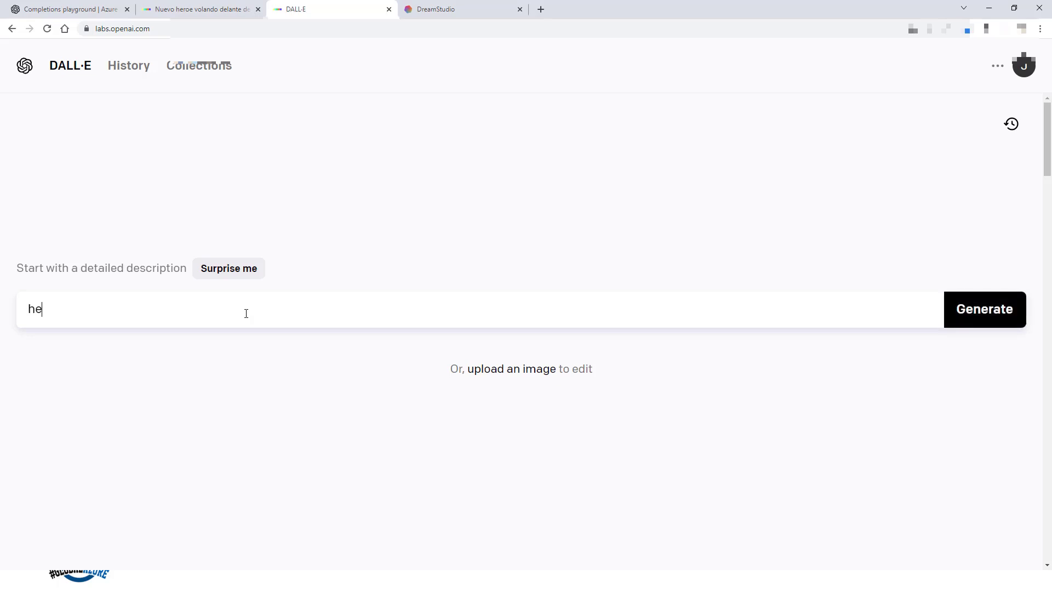
{"action": "type", "text": "roe volando sobre"}
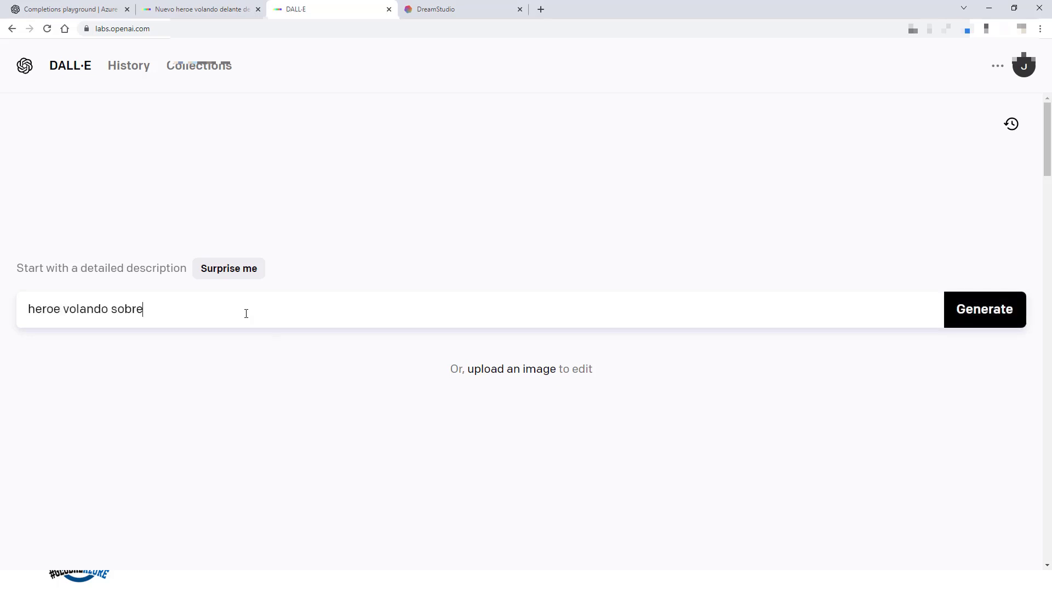
{"action": "type", "text": " grupo de personas que lo "}
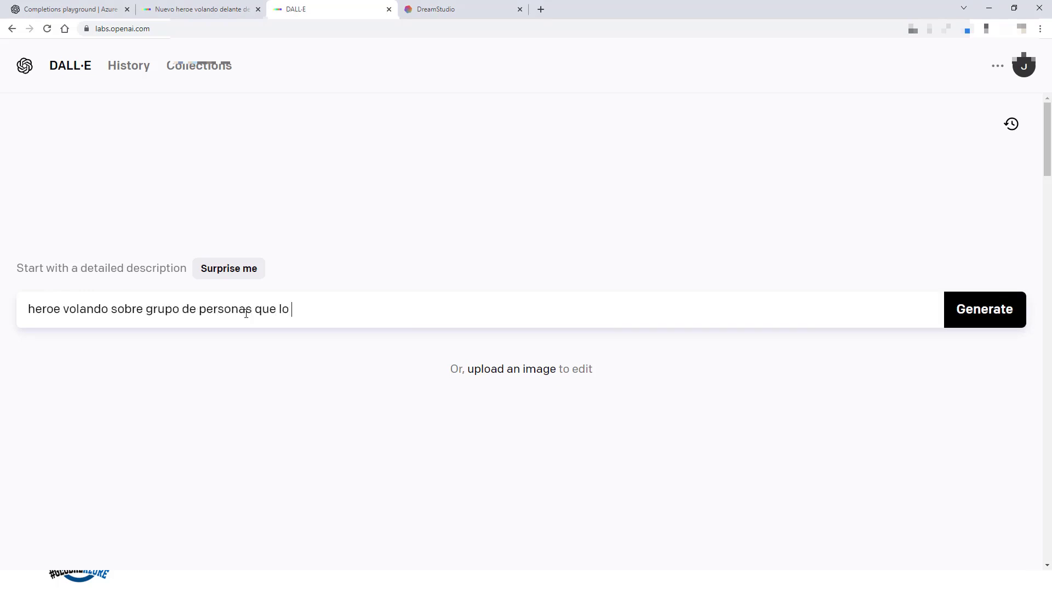
{"action": "type", "text": "saludan, estilo comic"}
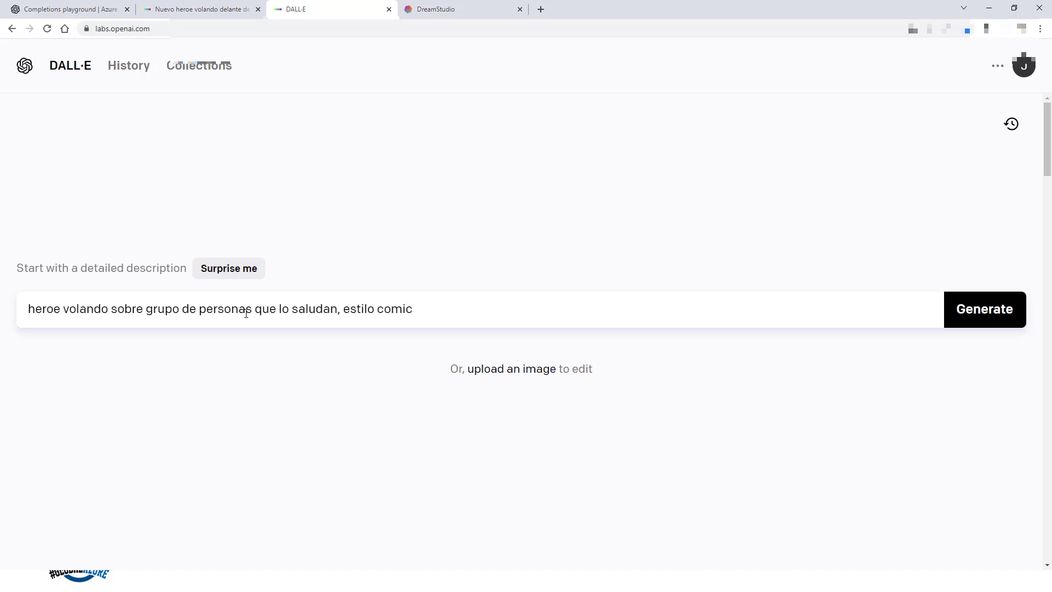
{"action": "key", "text": "Return"}
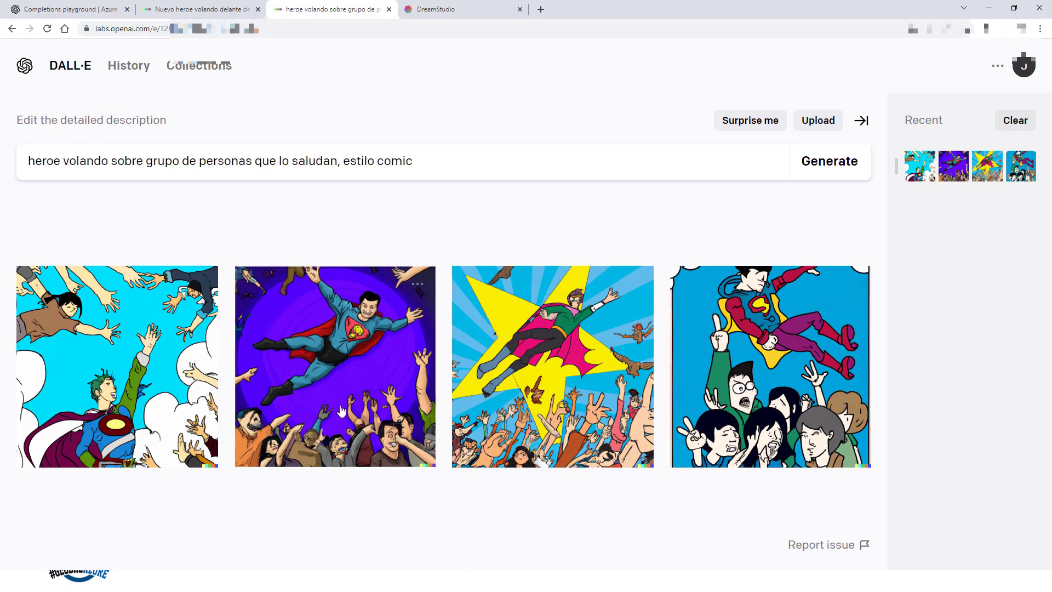
{"action": "left_click", "coordinate": [339, 370]}
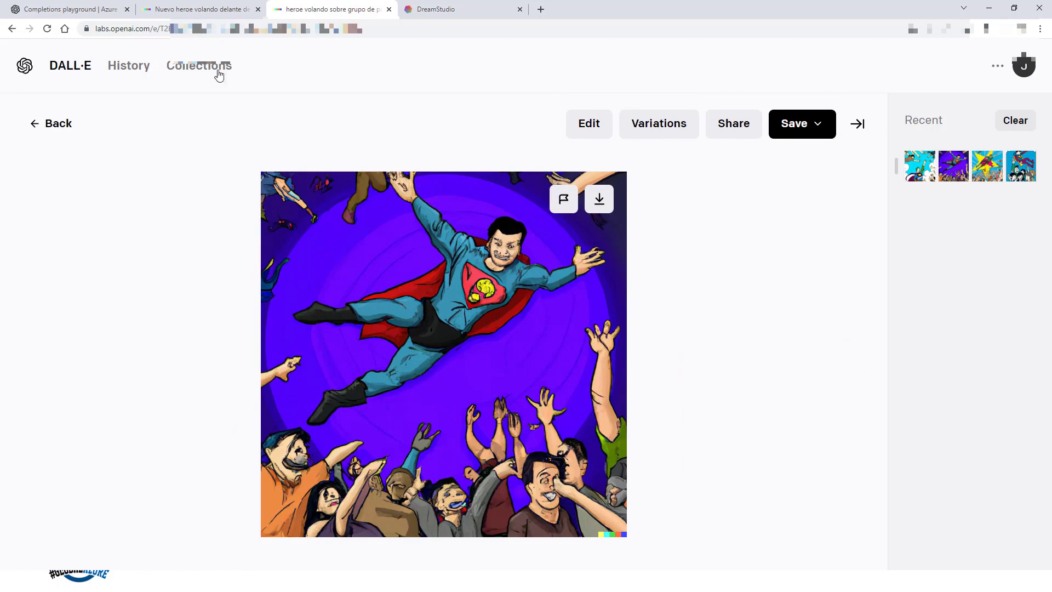
Step: Return to the first DALL·E image set, switch to the blank Word document and maximize its window
{"action": "left_click", "coordinate": [215, 13]}
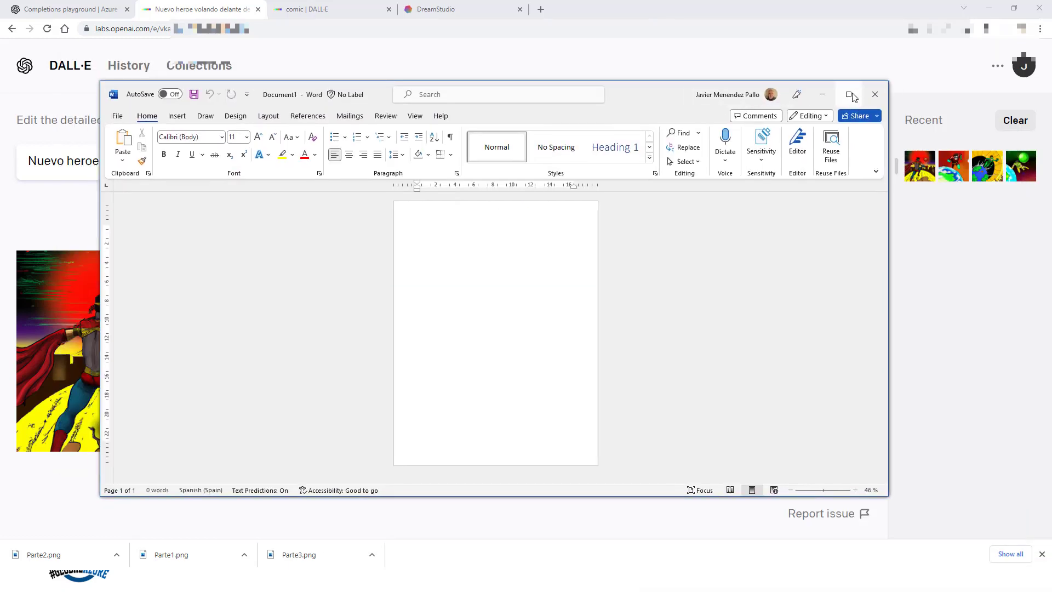
{"action": "left_click", "coordinate": [850, 94]}
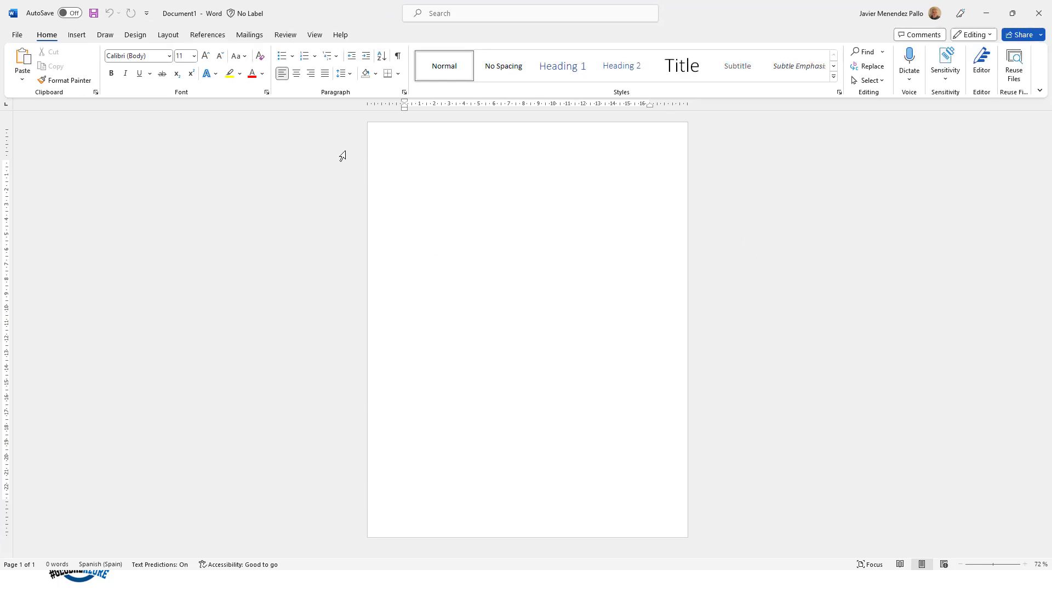
Step: Set the blank document's page to Landscape orientation with Narrow margins
{"action": "left_click", "coordinate": [171, 38]}
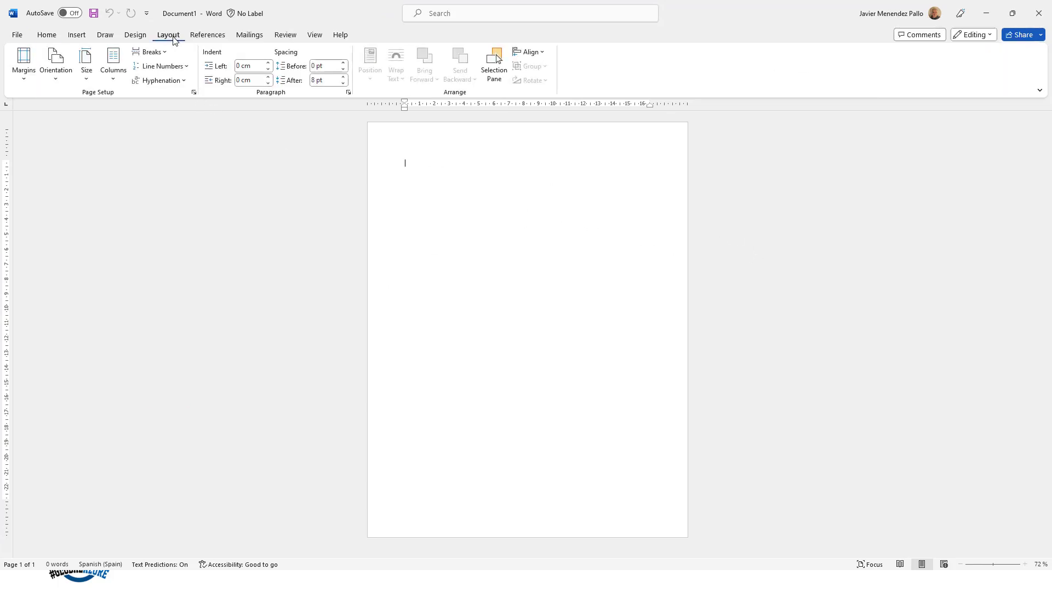
{"action": "left_click", "coordinate": [55, 66]}
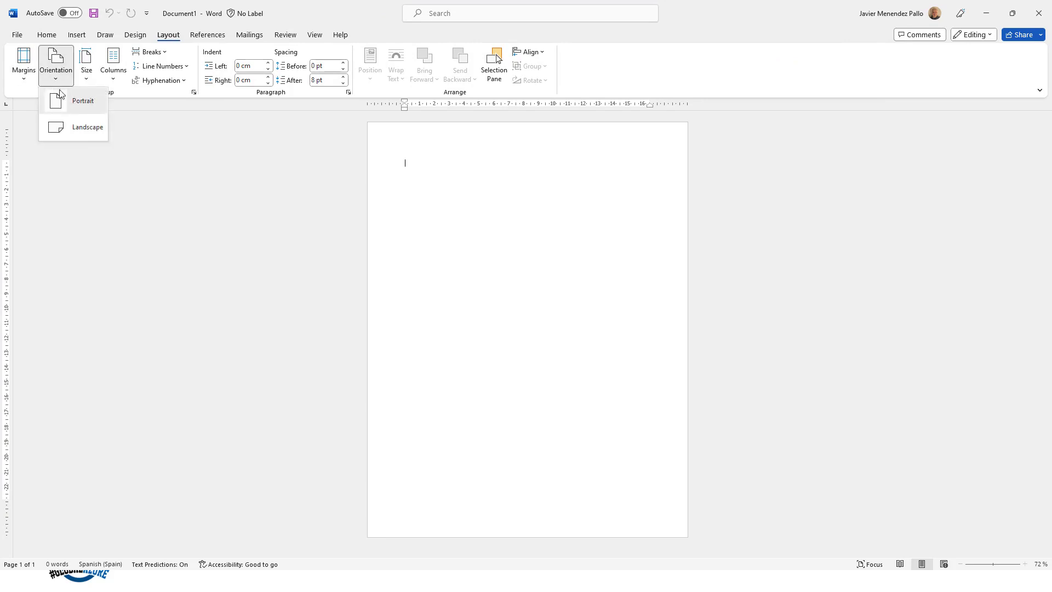
{"action": "left_click", "coordinate": [82, 136]}
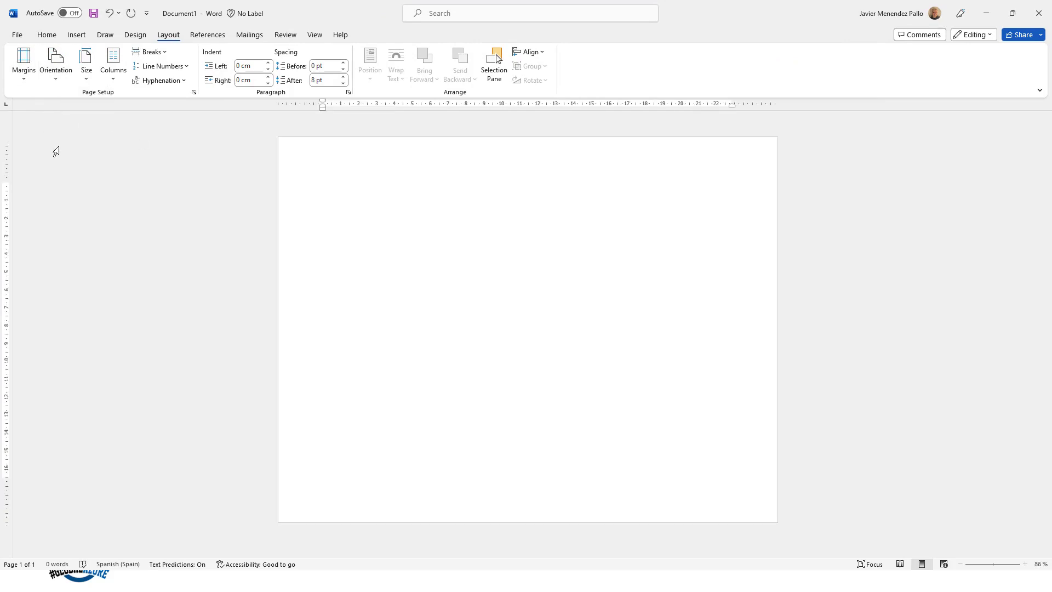
{"action": "left_click", "coordinate": [25, 76]}
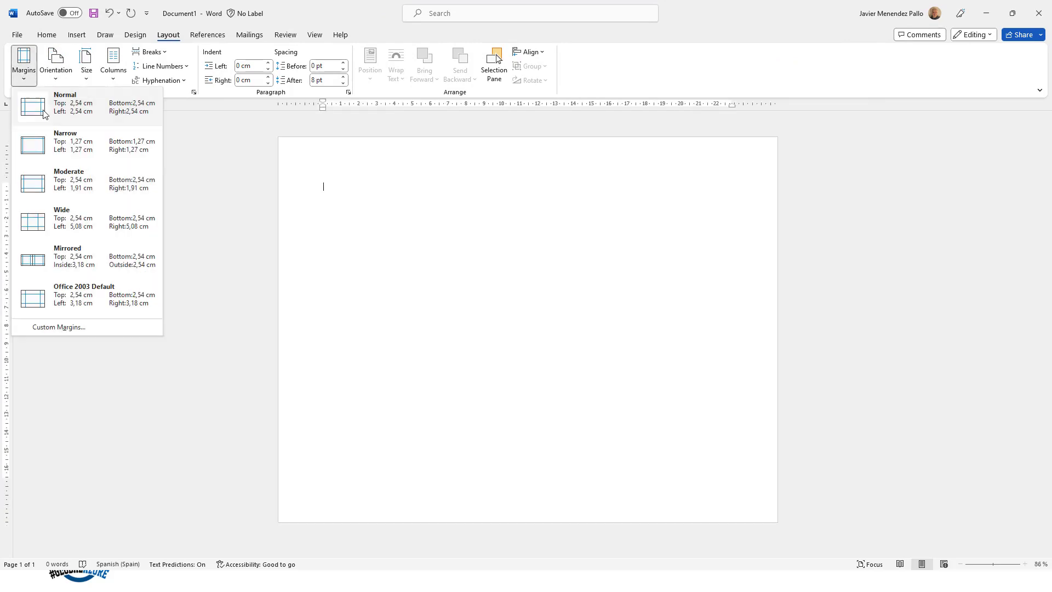
{"action": "left_click", "coordinate": [79, 156]}
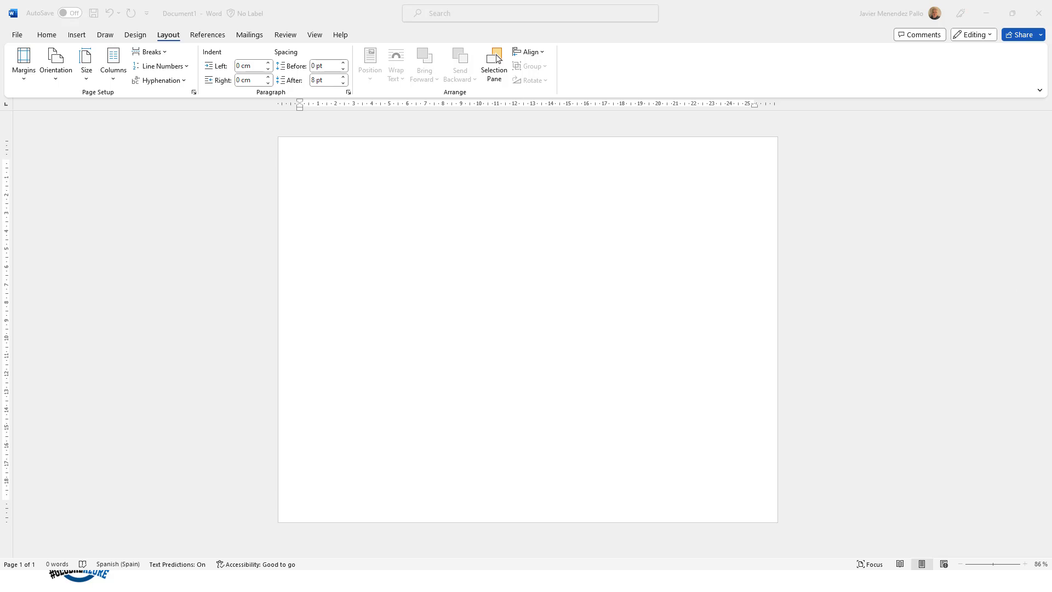
Step: Insert the red-sky hero and blue-suit hero pictures side by side, scaling each down to about 7.3 cm wide
{"action": "left_click_drag", "start_coordinate": [541, 256], "coordinate": [521, 278]}
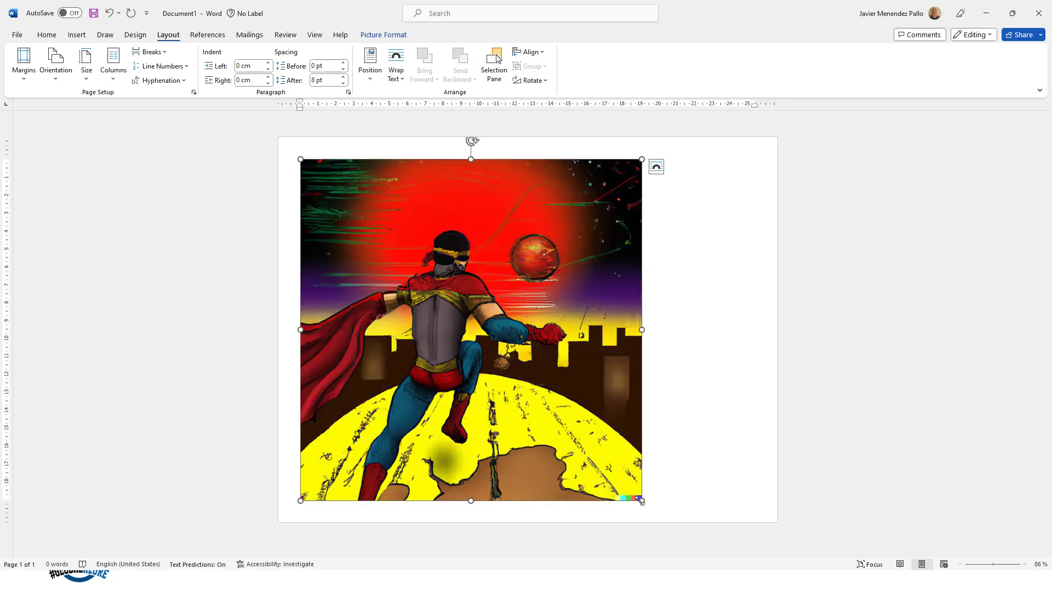
{"action": "left_click_drag", "start_coordinate": [641, 500], "coordinate": [432, 282]}
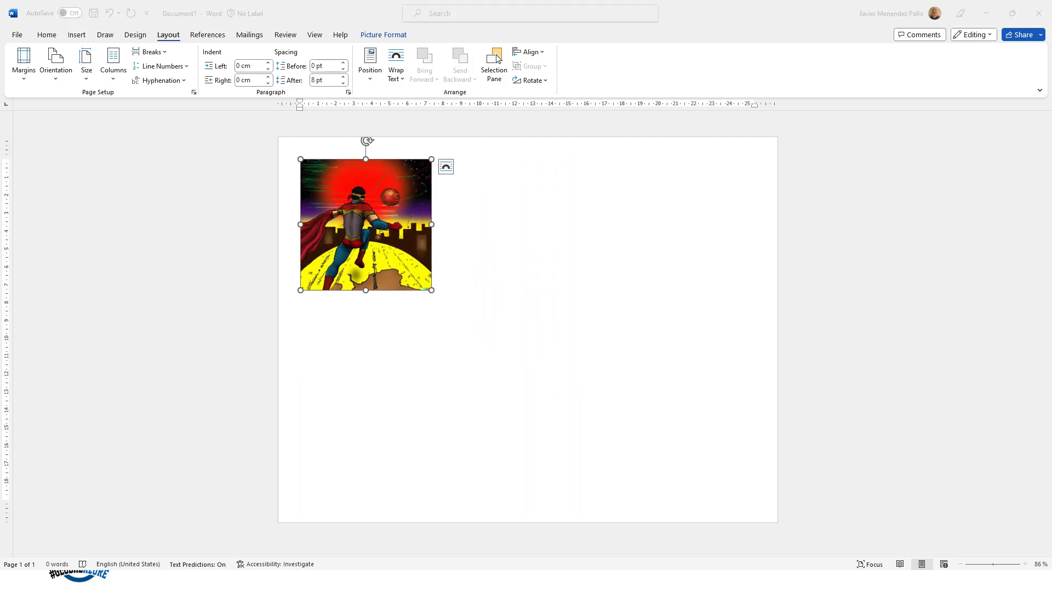
{"action": "left_click", "coordinate": [561, 291]}
{"action": "key", "text": "ctrl+v"}
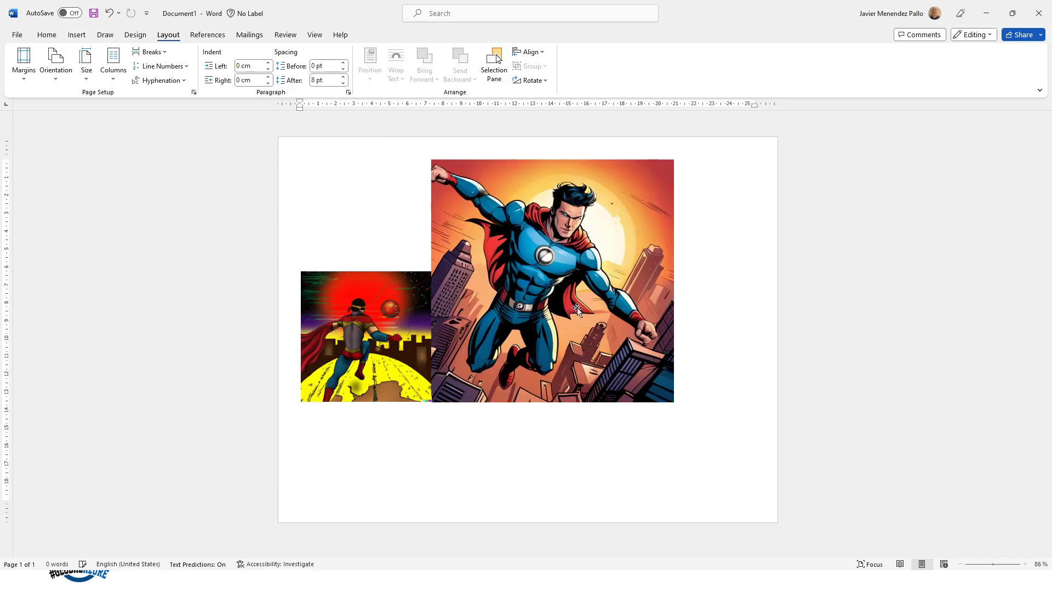
{"action": "left_click", "coordinate": [655, 189]}
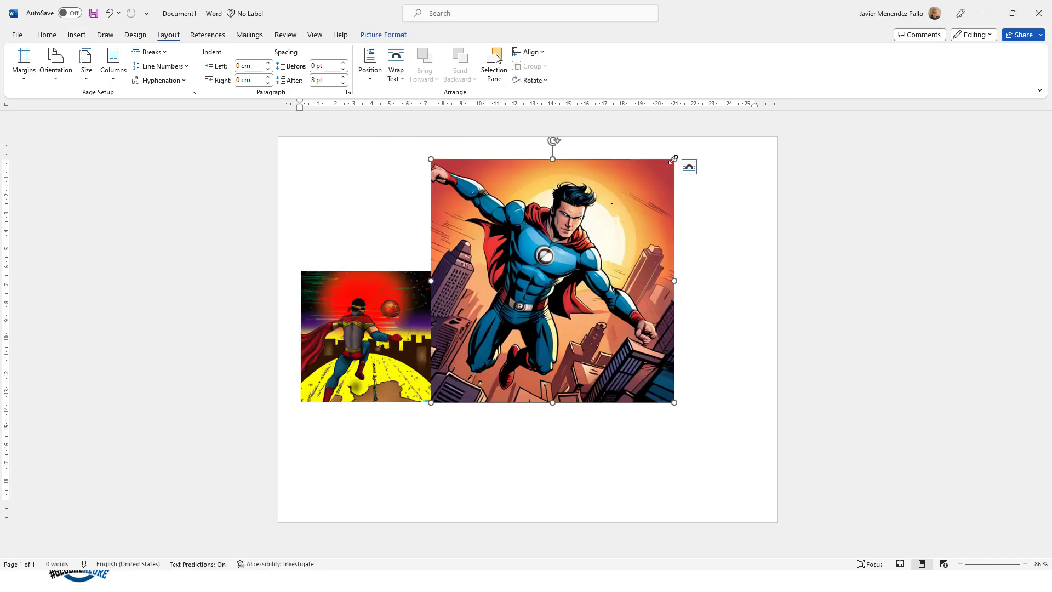
{"action": "left_click_drag", "start_coordinate": [674, 160], "coordinate": [561, 159]}
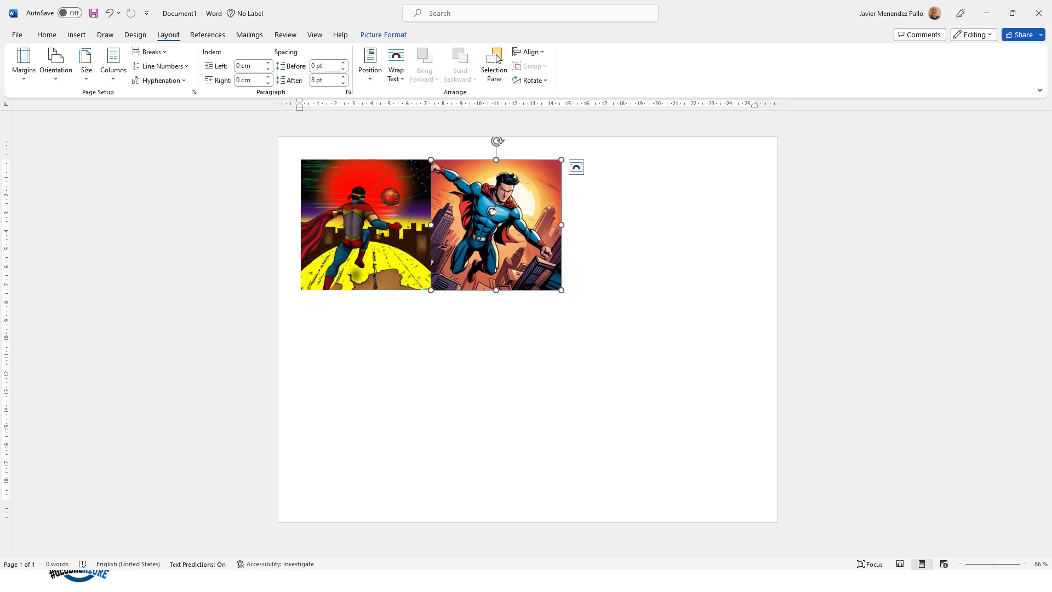
Step: Insert the picture of the hero flying over the crowd and shrink it to fit beside the other two
{"action": "left_click_drag", "start_coordinate": [552, 265], "coordinate": [627, 255]}
{"action": "left_click", "coordinate": [860, 179]}
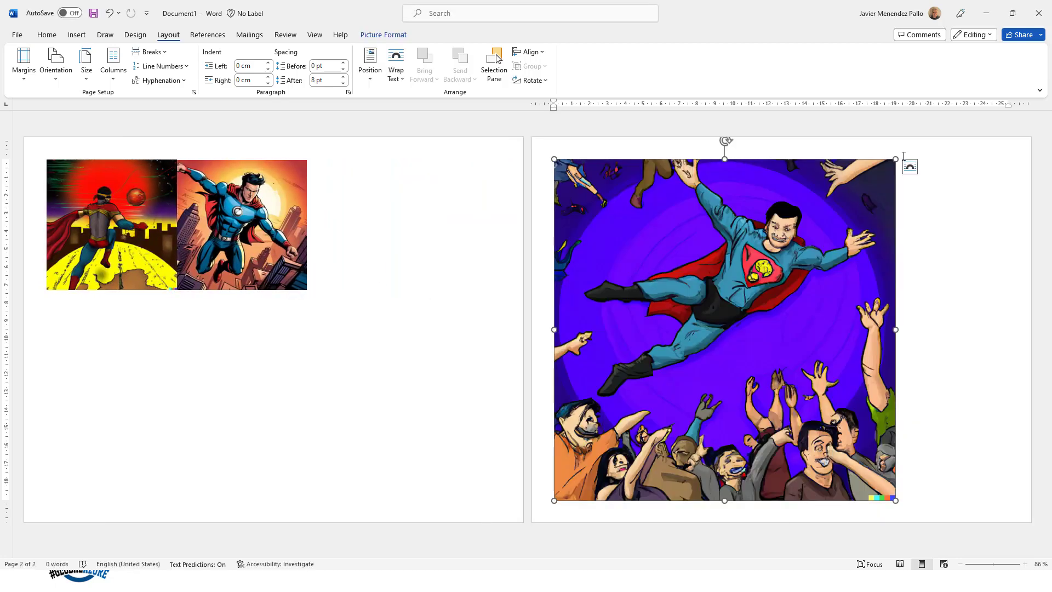
{"action": "left_click_drag", "start_coordinate": [896, 160], "coordinate": [691, 302]}
{"action": "left_click_drag", "start_coordinate": [737, 161], "coordinate": [684, 206]}
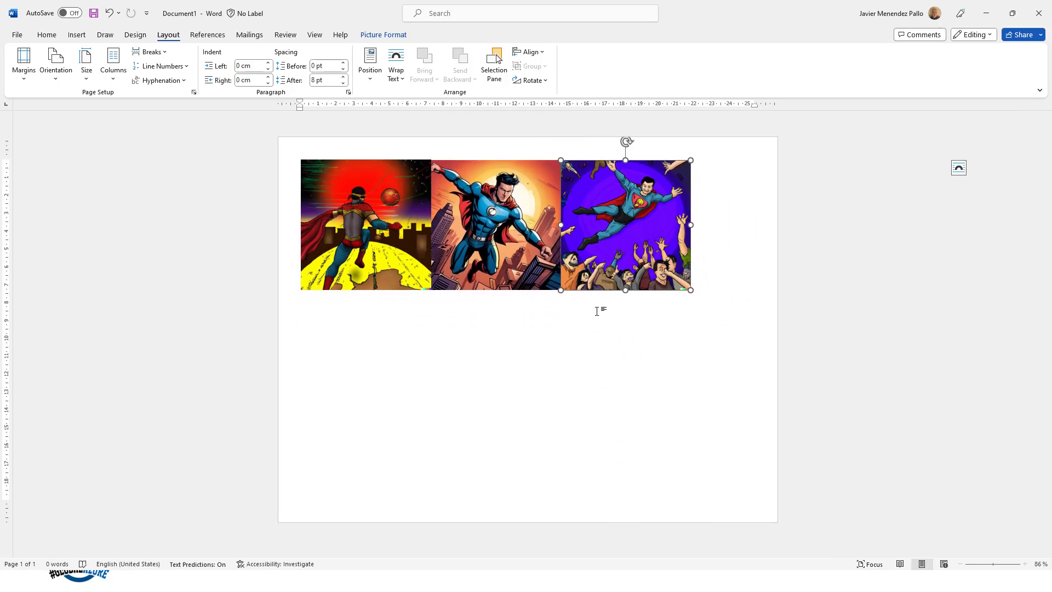
Step: Apply Square text wrapping to the blue-suit, crowd and red-sky hero pictures
{"action": "key", "text": "shift+Tab"}
{"action": "key", "text": "shift+Tab"}
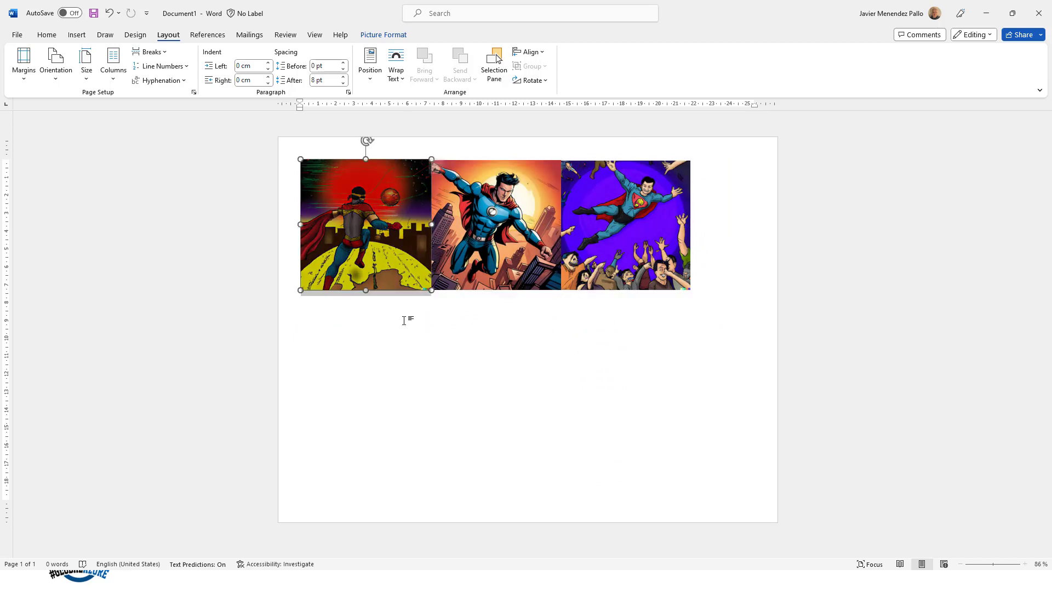
{"action": "left_click", "coordinate": [501, 222]}
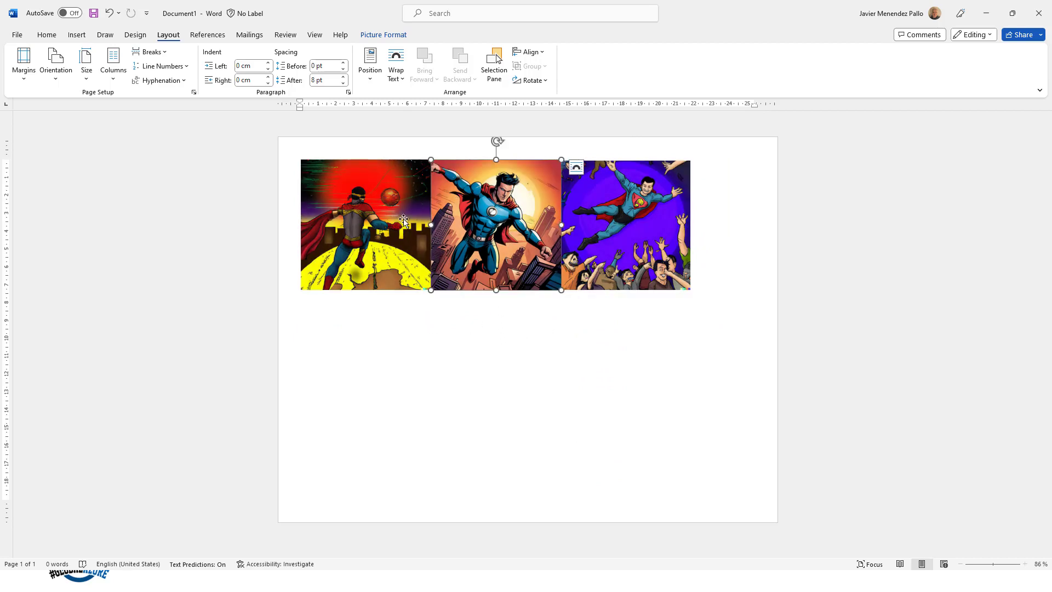
{"action": "left_click", "coordinate": [577, 167]}
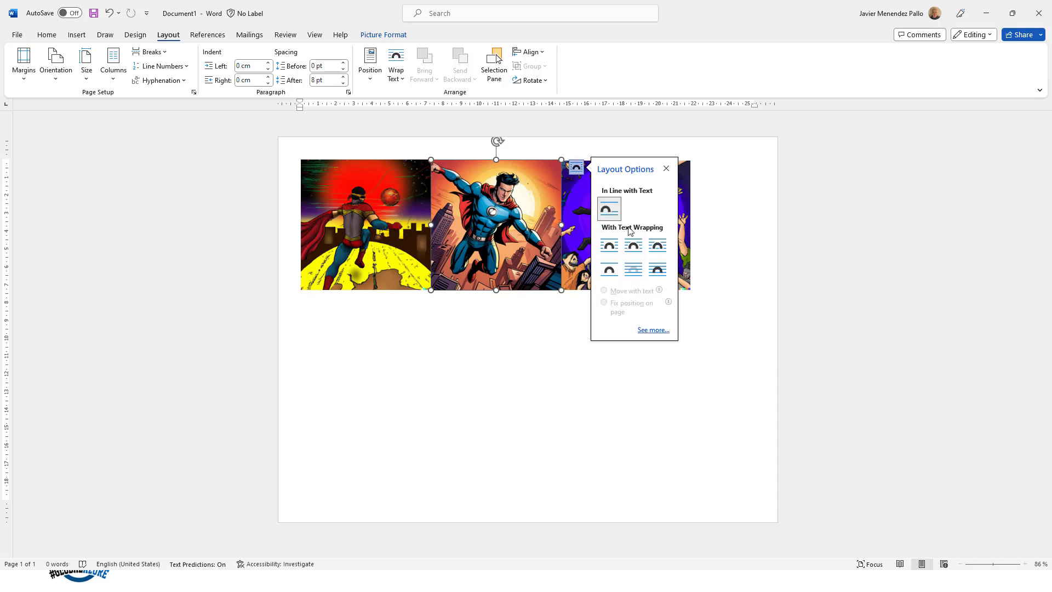
{"action": "left_click", "coordinate": [610, 247]}
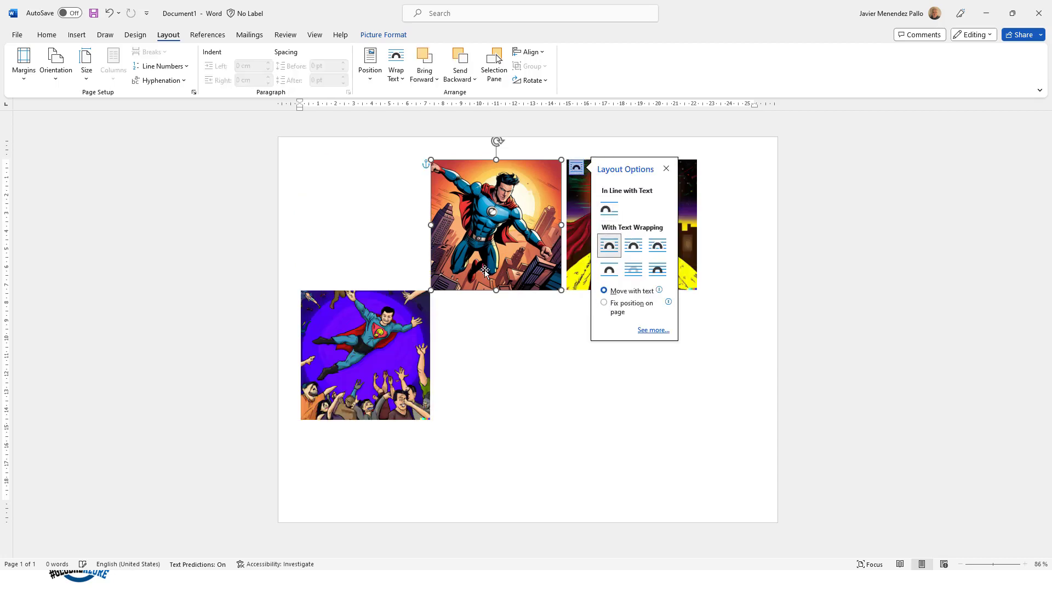
{"action": "left_click", "coordinate": [392, 337]}
{"action": "left_click", "coordinate": [444, 299]}
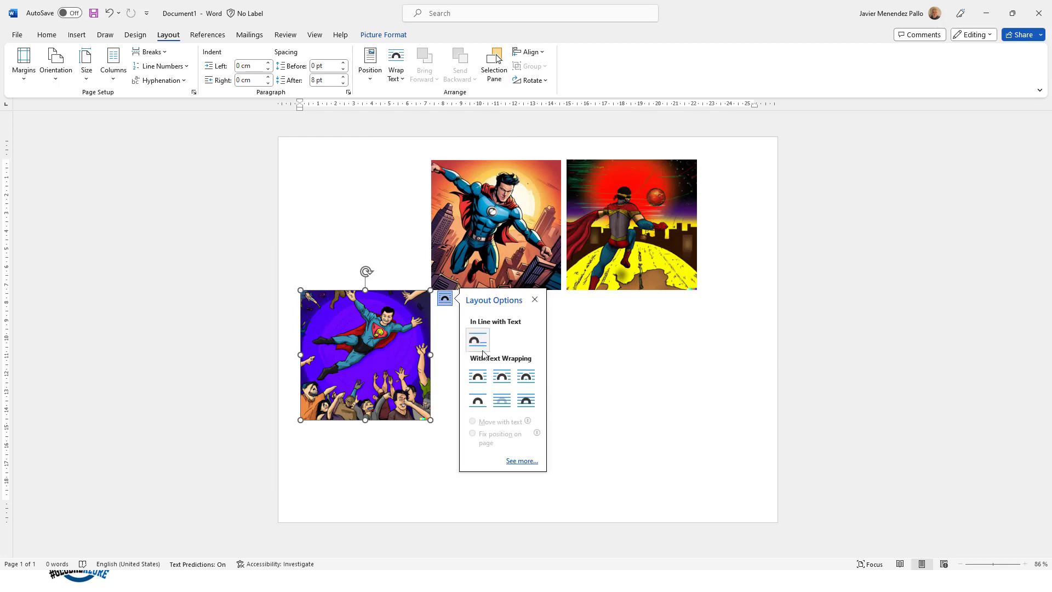
{"action": "left_click", "coordinate": [477, 376]}
{"action": "left_click", "coordinate": [605, 231]}
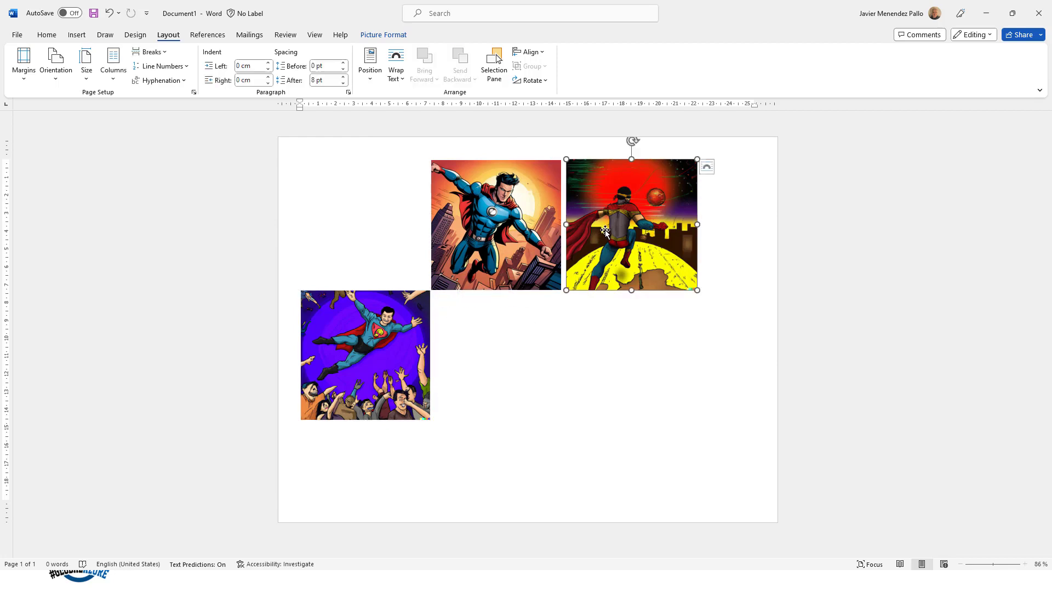
{"action": "left_click", "coordinate": [711, 167]}
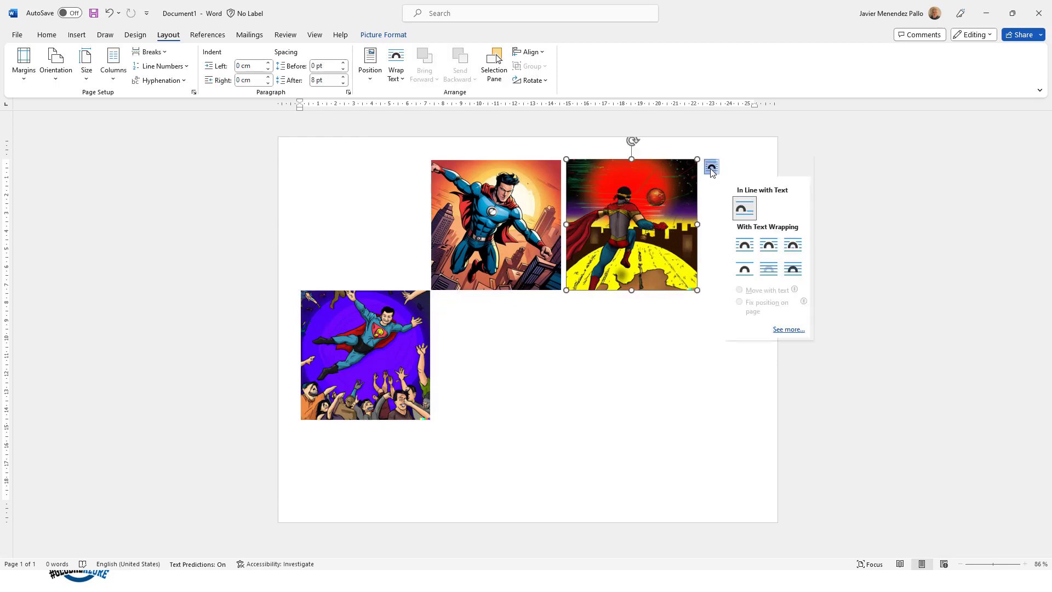
{"action": "left_click", "coordinate": [744, 245]}
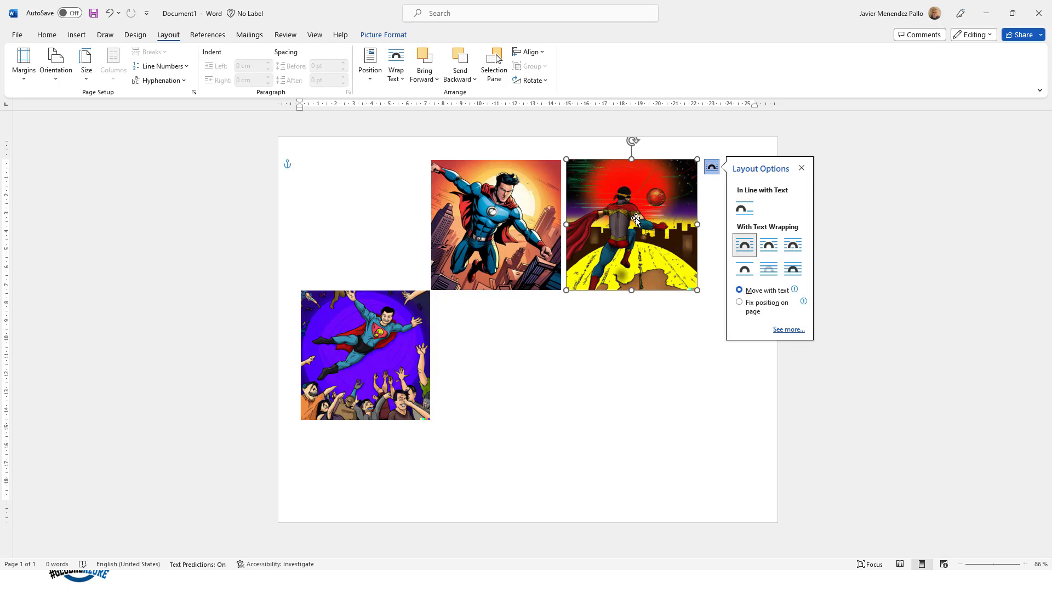
Step: Arrange the pictures in one row, ordered red-sky hero, blue-suit hero and crowd scene, and select all of them
{"action": "left_click", "coordinate": [625, 331]}
{"action": "left_click", "coordinate": [639, 230]}
{"action": "left_click_drag", "start_coordinate": [647, 207], "coordinate": [392, 209]}
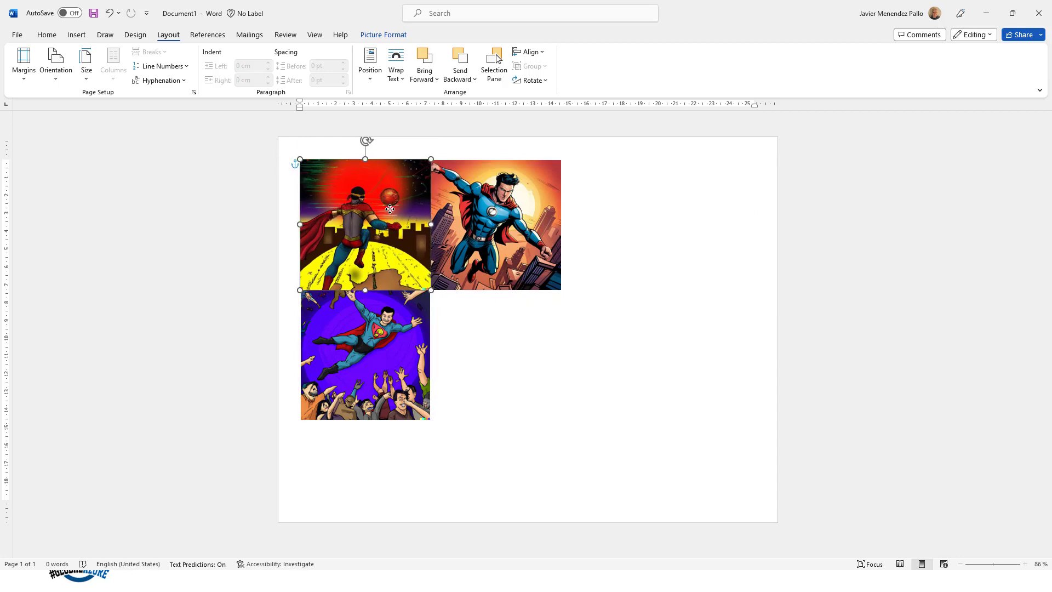
{"action": "key", "text": "ctrl+z"}
{"action": "left_click_drag", "start_coordinate": [656, 220], "coordinate": [638, 166]}
{"action": "key", "text": "ctrl+a"}
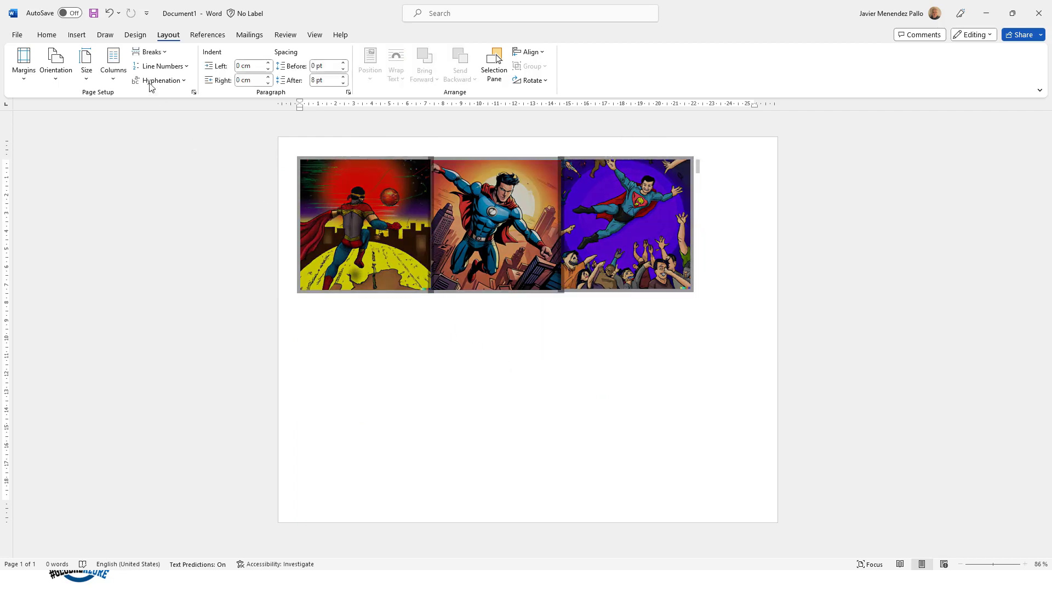
Step: Insert a preset text box with the quote placeholder and move it below the row of pictures
{"action": "left_click", "coordinate": [77, 34]}
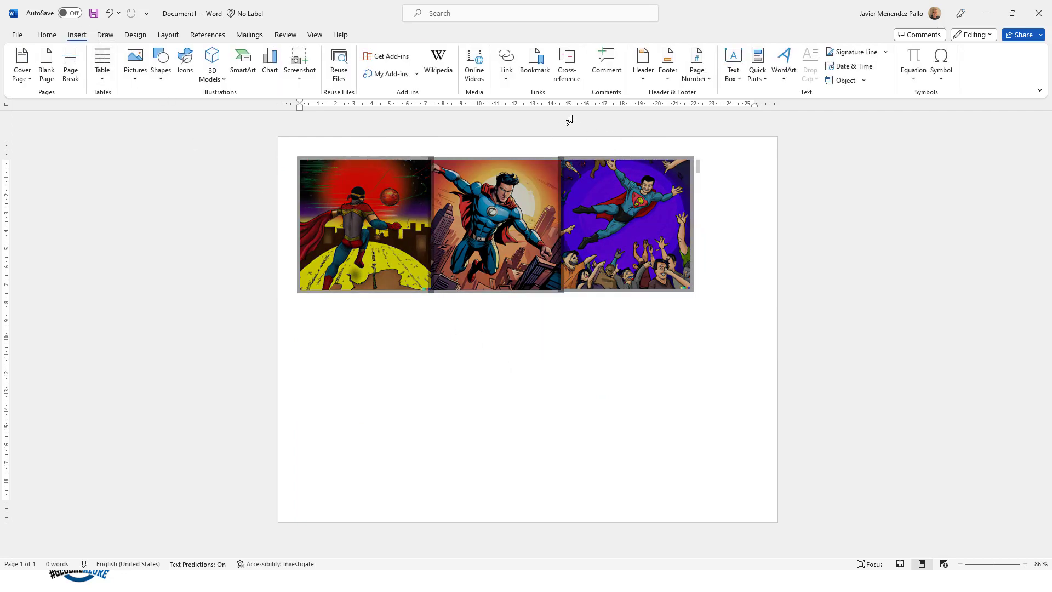
{"action": "left_click", "coordinate": [734, 73]}
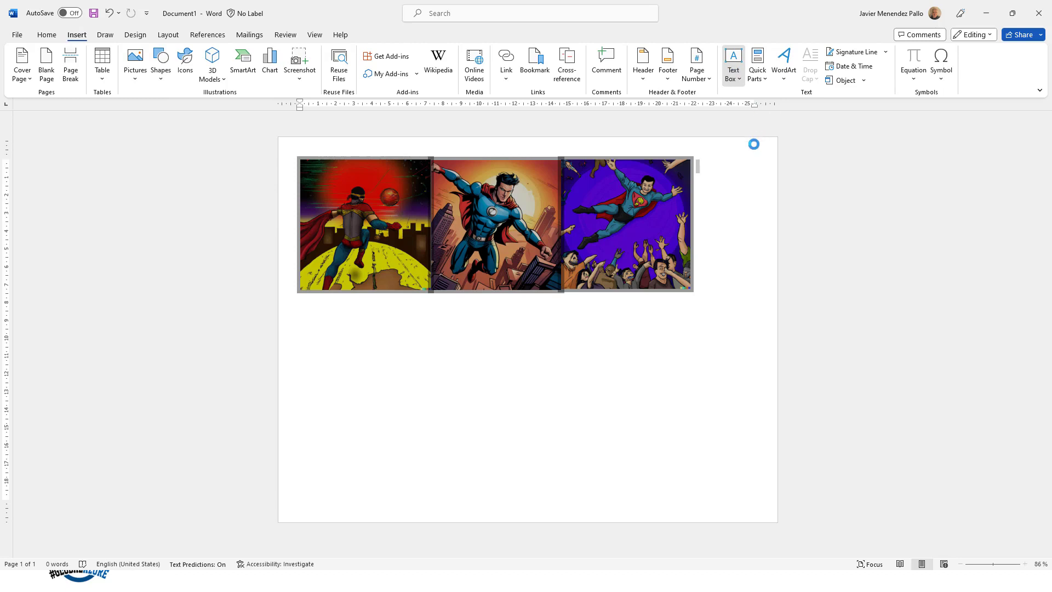
{"action": "left_click", "coordinate": [776, 115]}
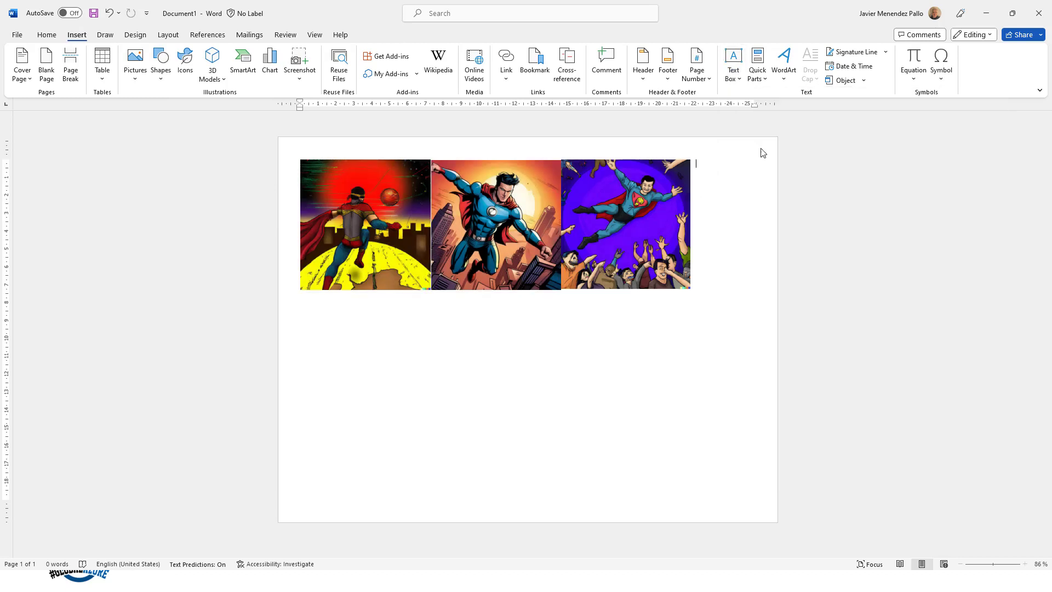
{"action": "left_click_drag", "start_coordinate": [593, 171], "coordinate": [503, 356]}
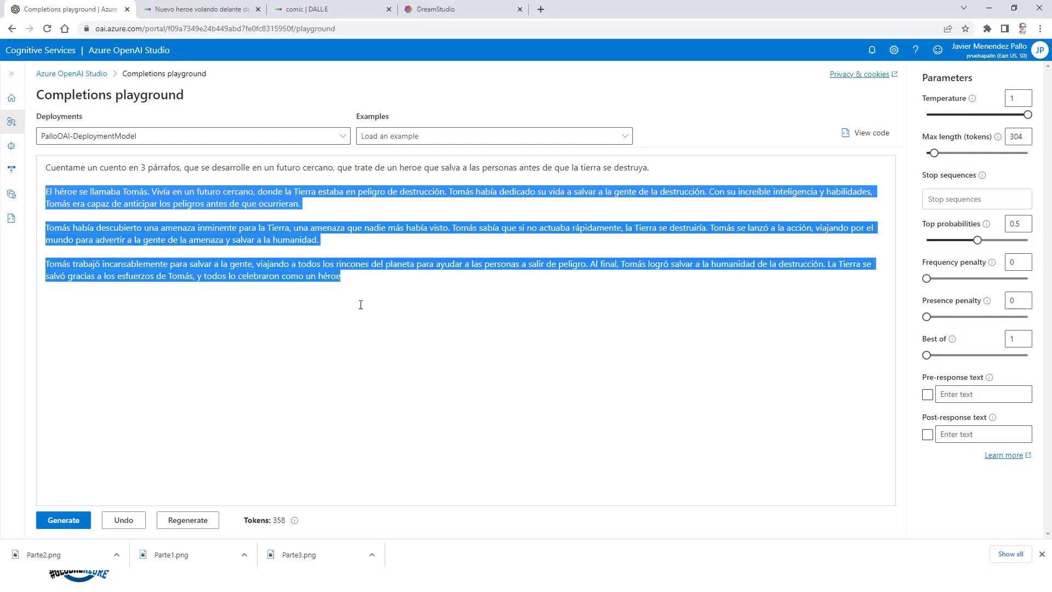
Step: Select and copy the three generated story paragraphs in the Azure OpenAI Studio completions playground, leaving out the prompt
{"action": "left_click", "coordinate": [339, 274]}
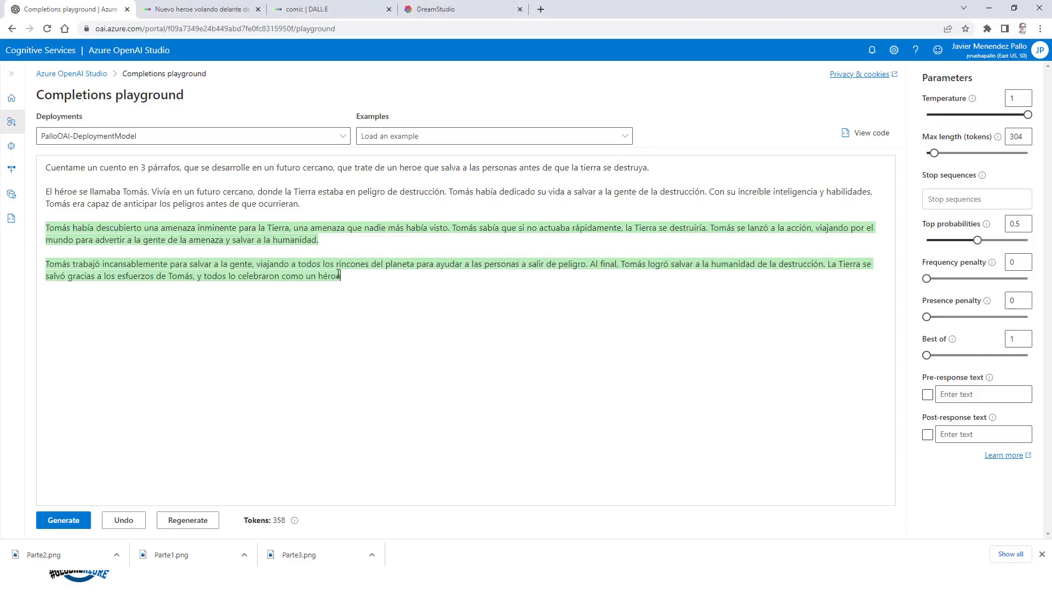
{"action": "left_click_drag", "start_coordinate": [336, 238], "coordinate": [91, 203]}
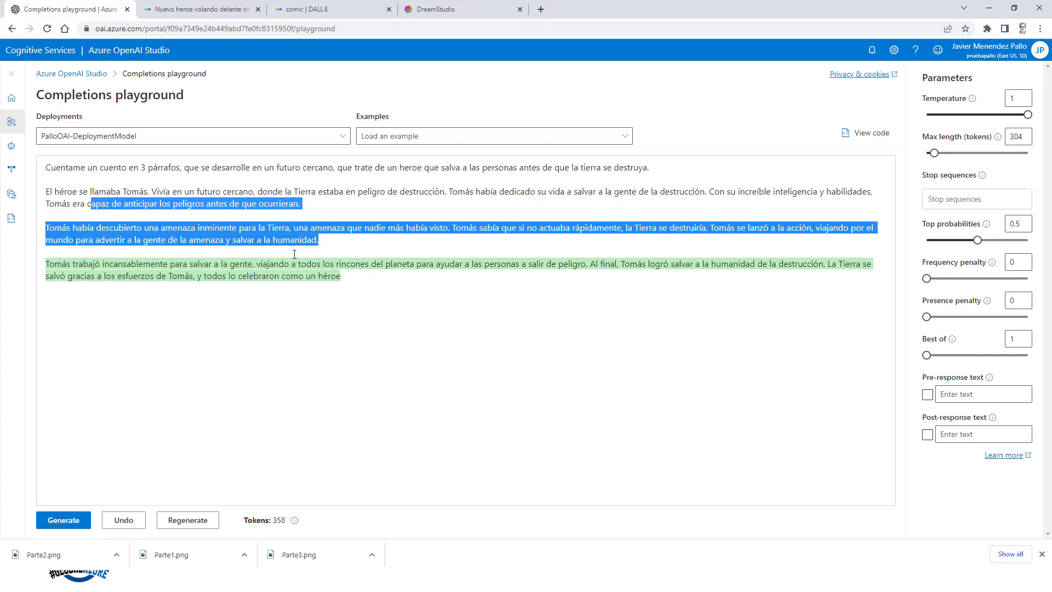
{"action": "left_click", "coordinate": [318, 243]}
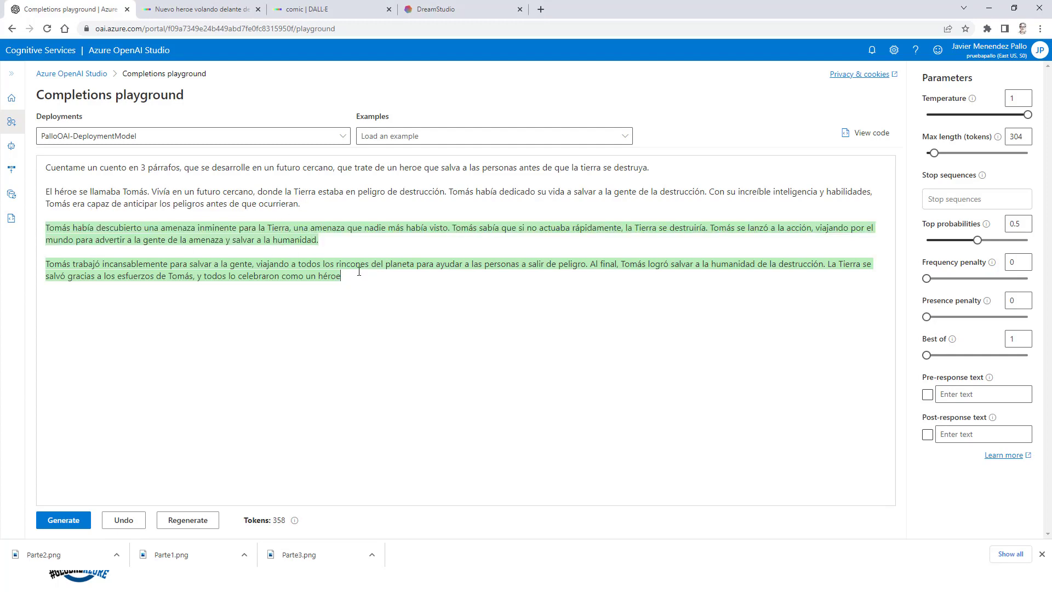
{"action": "left_click_drag", "start_coordinate": [358, 271], "coordinate": [43, 196]}
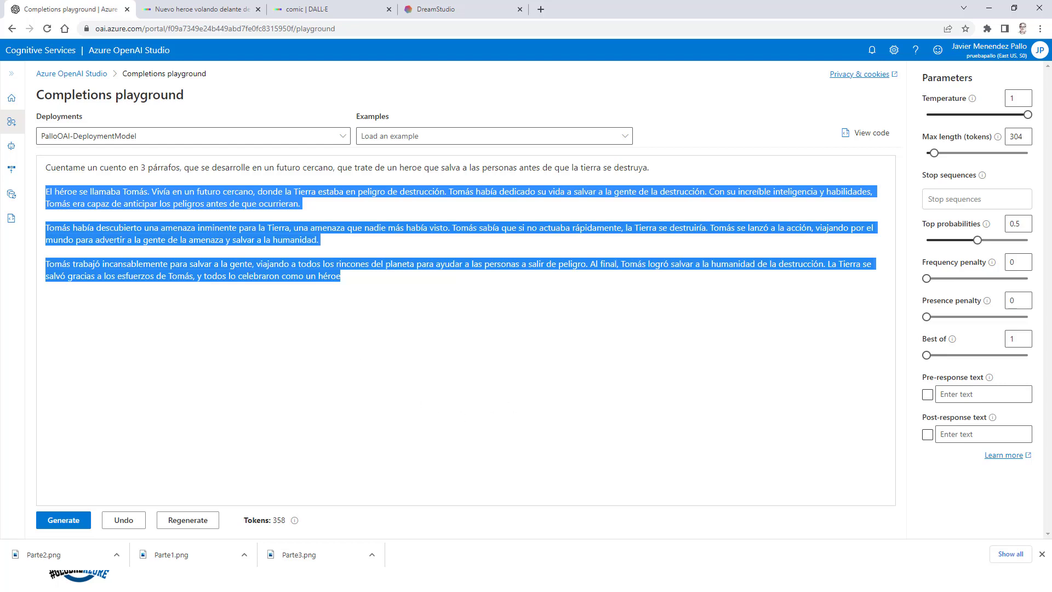
Step: Return to the Word document and replace the text box placeholder with the copied story, pasted as text only
{"action": "key", "text": "alt+Tab"}
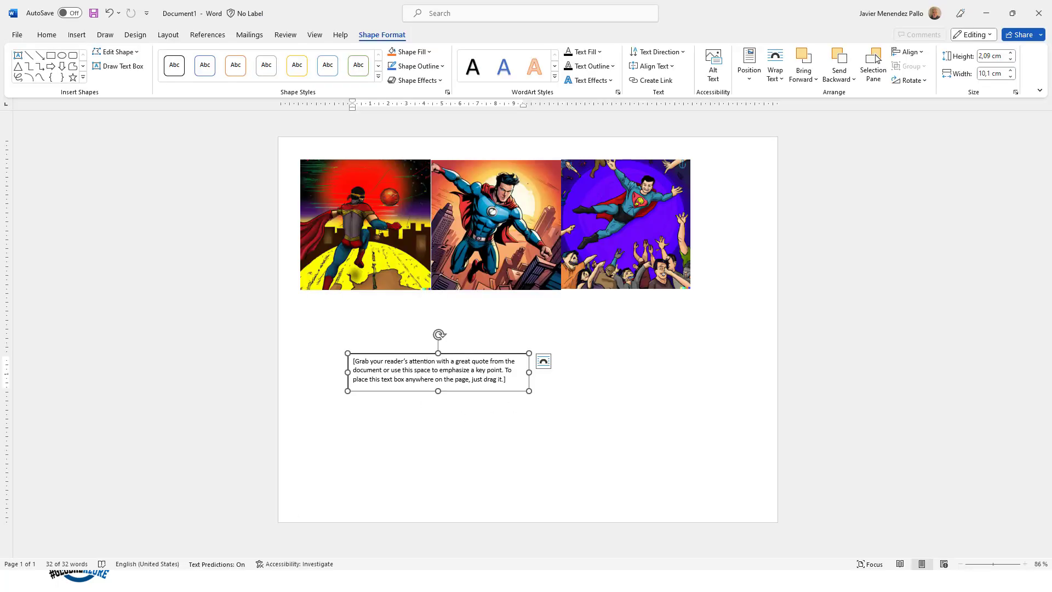
{"action": "left_click", "coordinate": [452, 373]}
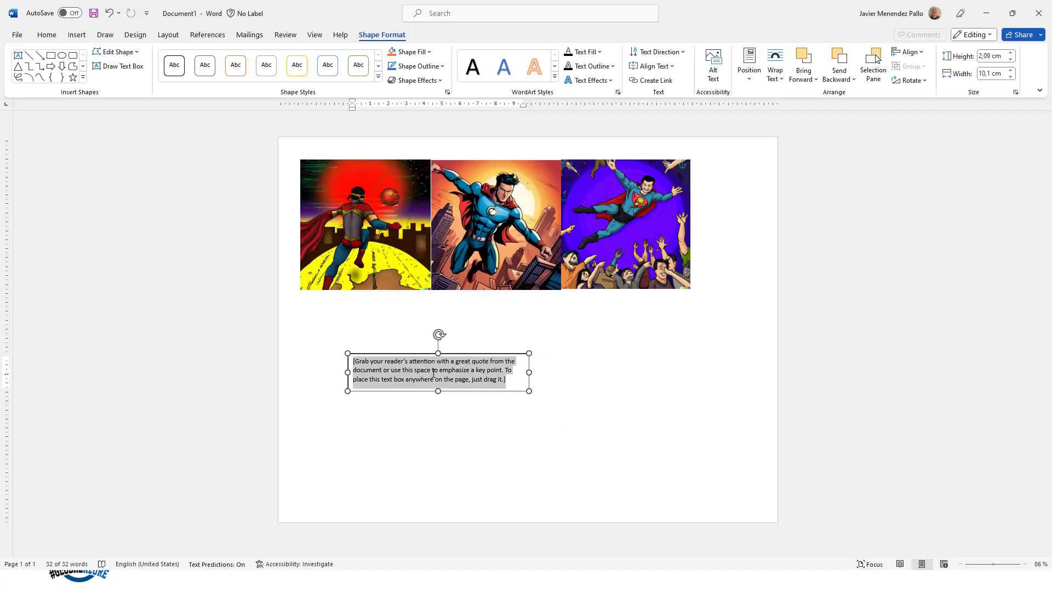
{"action": "right_click", "coordinate": [383, 373]}
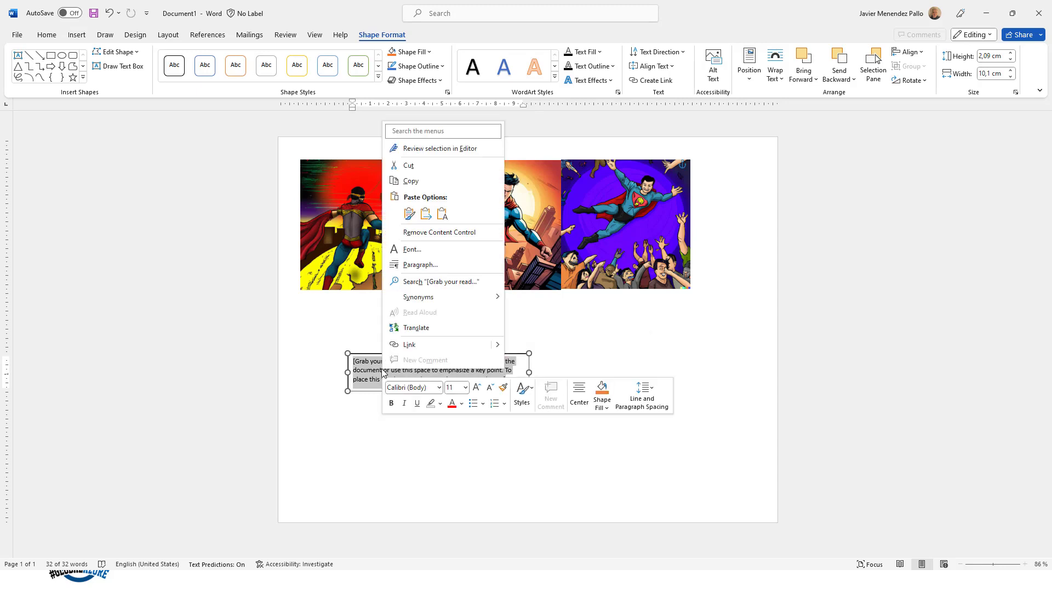
{"action": "left_click", "coordinate": [441, 214]}
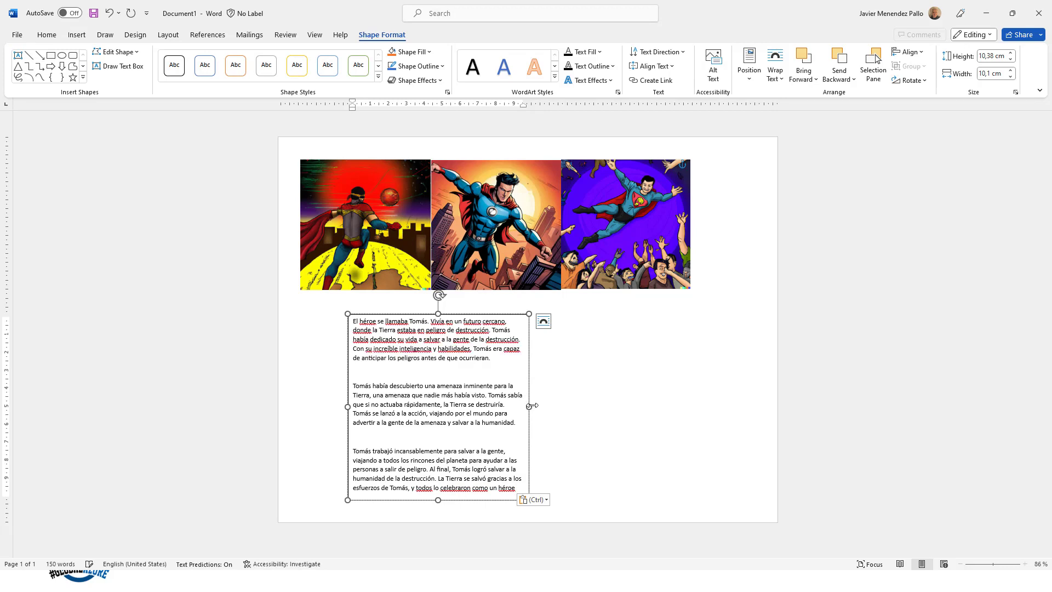
{"action": "left_click", "coordinate": [544, 419]}
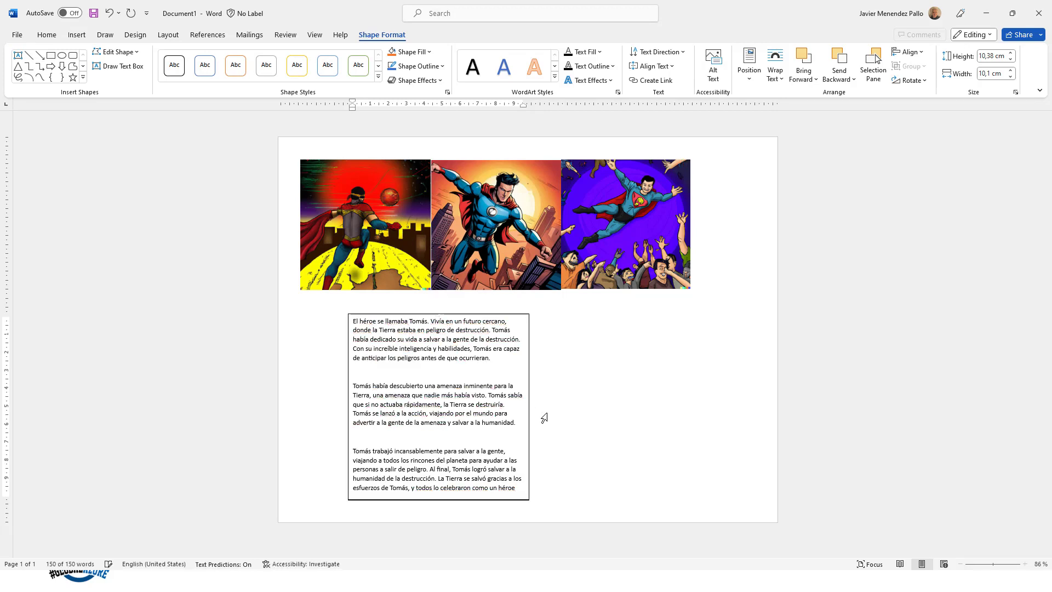
Step: Duplicate the story text box twice, placing the partly overlapping copies in a row beside the original
{"action": "left_click", "coordinate": [529, 416]}
{"action": "left_click_drag", "start_coordinate": [530, 321], "coordinate": [676, 320]}
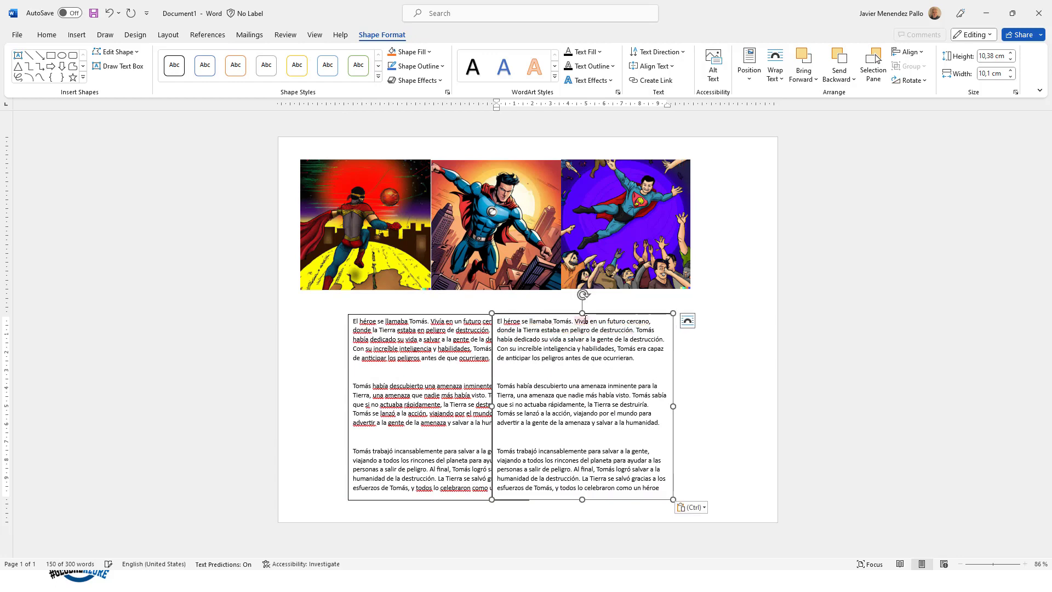
{"action": "left_click_drag", "start_coordinate": [585, 315], "coordinate": [689, 316]}
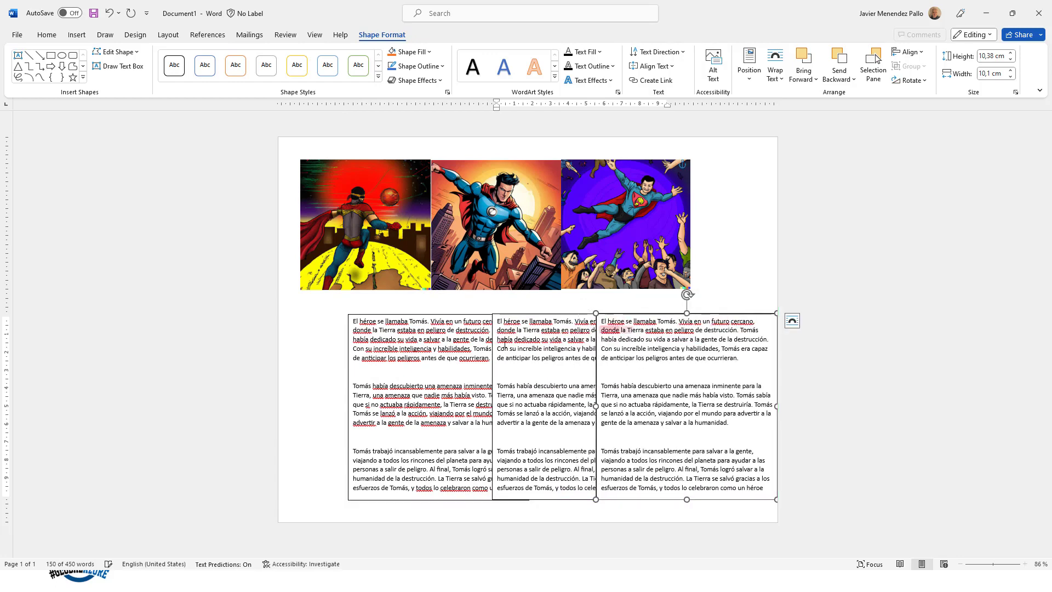
Step: Delete the second and third story paragraphs from the first text box, keeping only the opening paragraph
{"action": "left_click", "coordinate": [477, 356]}
{"action": "left_click_drag", "start_coordinate": [372, 373], "coordinate": [517, 410]}
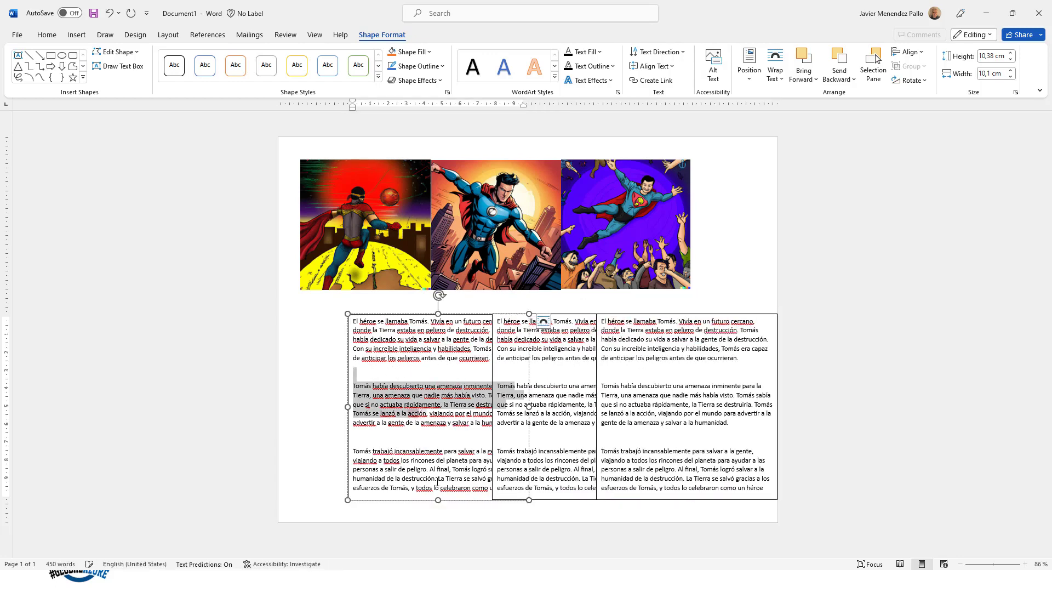
{"action": "left_click_drag", "start_coordinate": [437, 481], "coordinate": [447, 539]}
{"action": "key", "text": "Delete"}
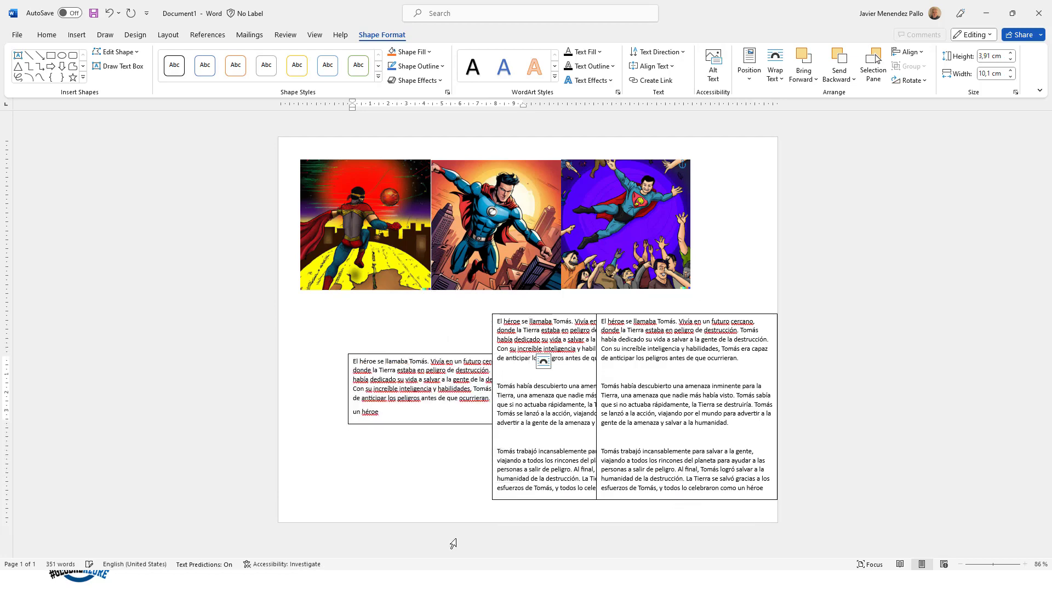
{"action": "key", "text": "BackSpace"}
Step: Delete the first and third story paragraphs from the middle text box, keeping the paragraph about the imminent threat
{"action": "left_click", "coordinate": [569, 372]}
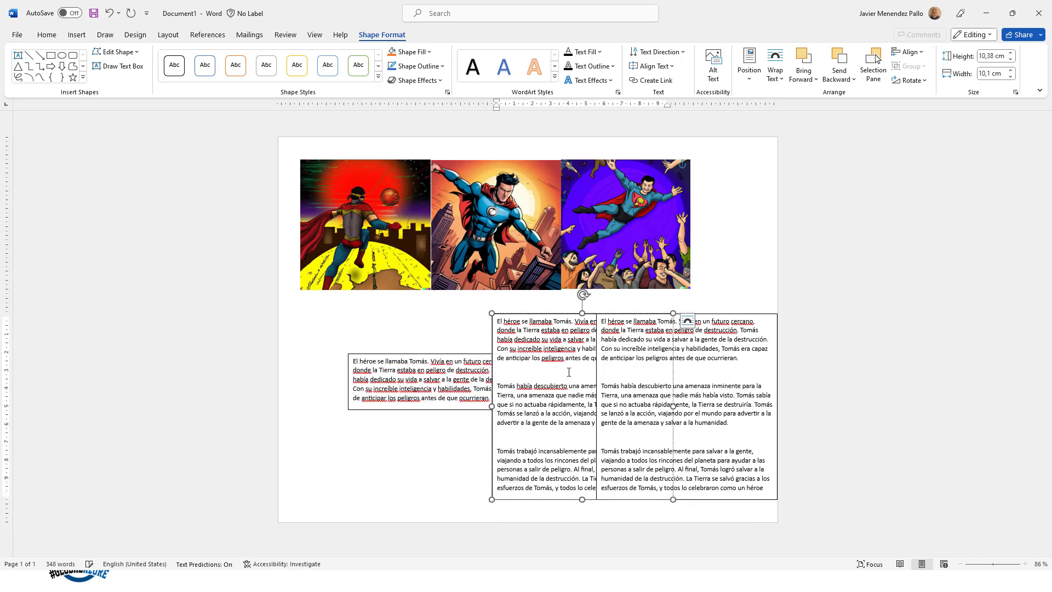
{"action": "left_click_drag", "start_coordinate": [569, 372], "coordinate": [497, 319]}
{"action": "key", "text": "Delete"}
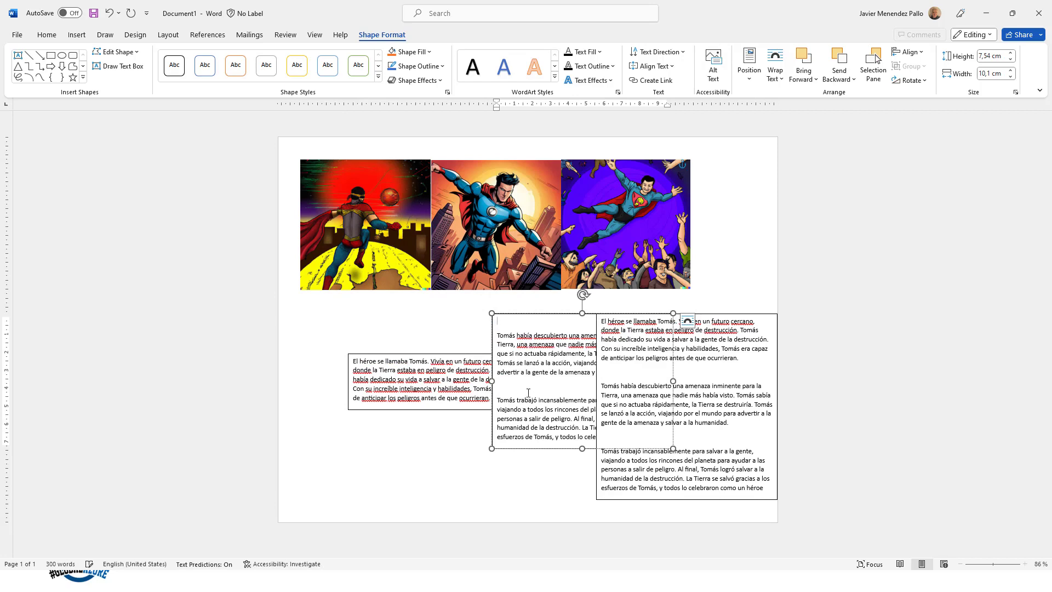
{"action": "left_click_drag", "start_coordinate": [529, 393], "coordinate": [579, 467]}
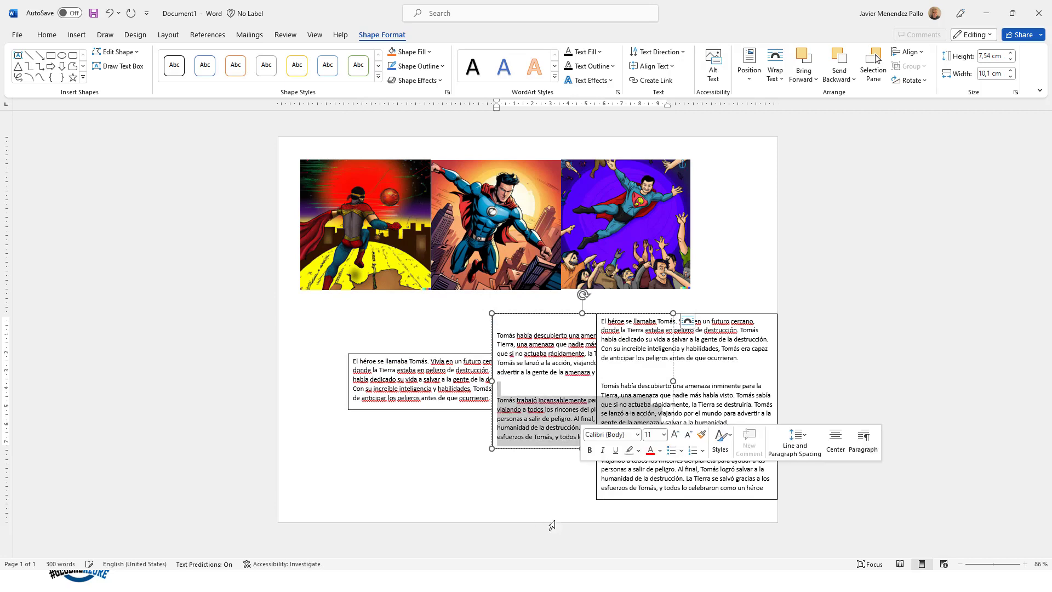
{"action": "key", "text": "Delete"}
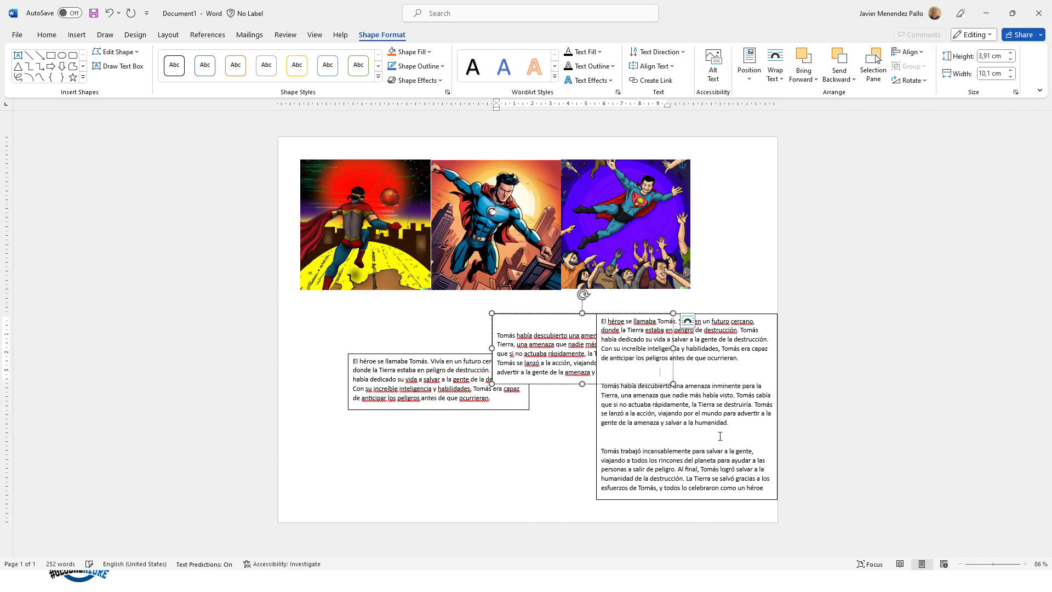
Step: Remove the first two paragraphs from the third text box and the leftover blank space above the middle box's text
{"action": "left_click_drag", "start_coordinate": [720, 436], "coordinate": [601, 321]}
{"action": "key", "text": "Delete"}
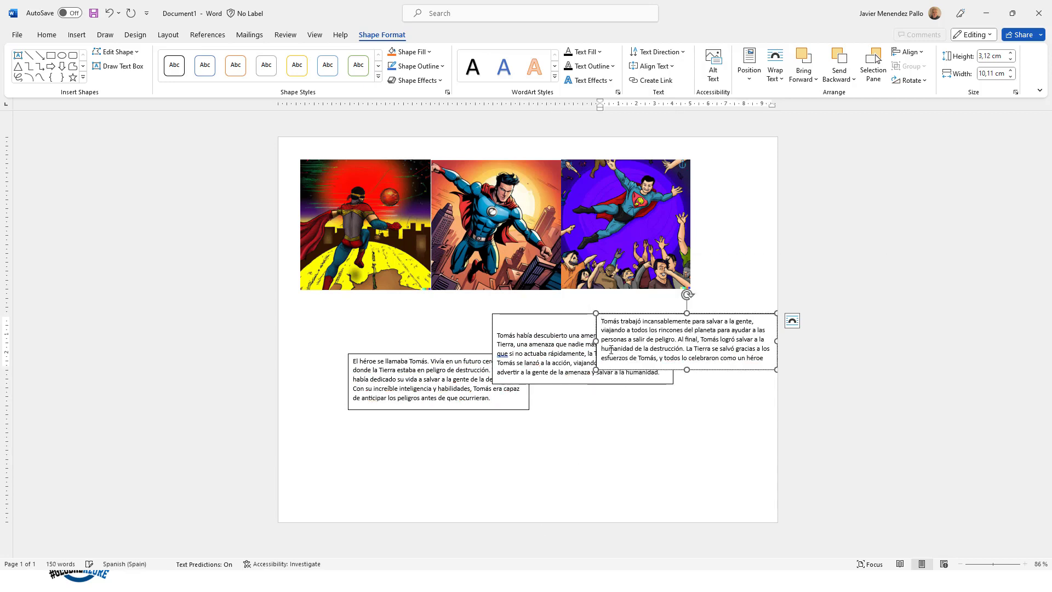
{"action": "left_click", "coordinate": [540, 320]}
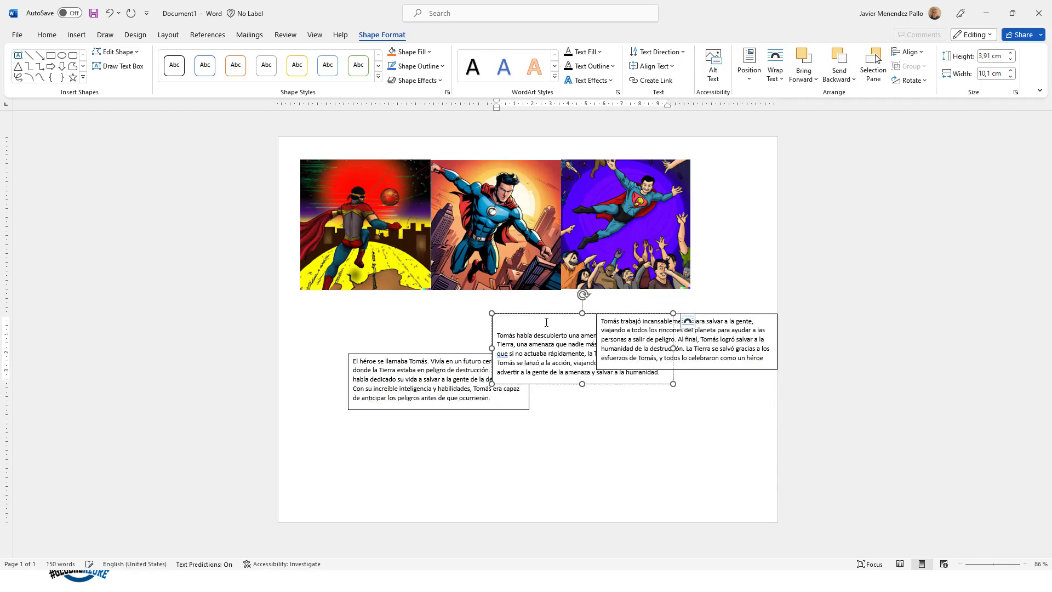
{"action": "key", "text": "Delete"}
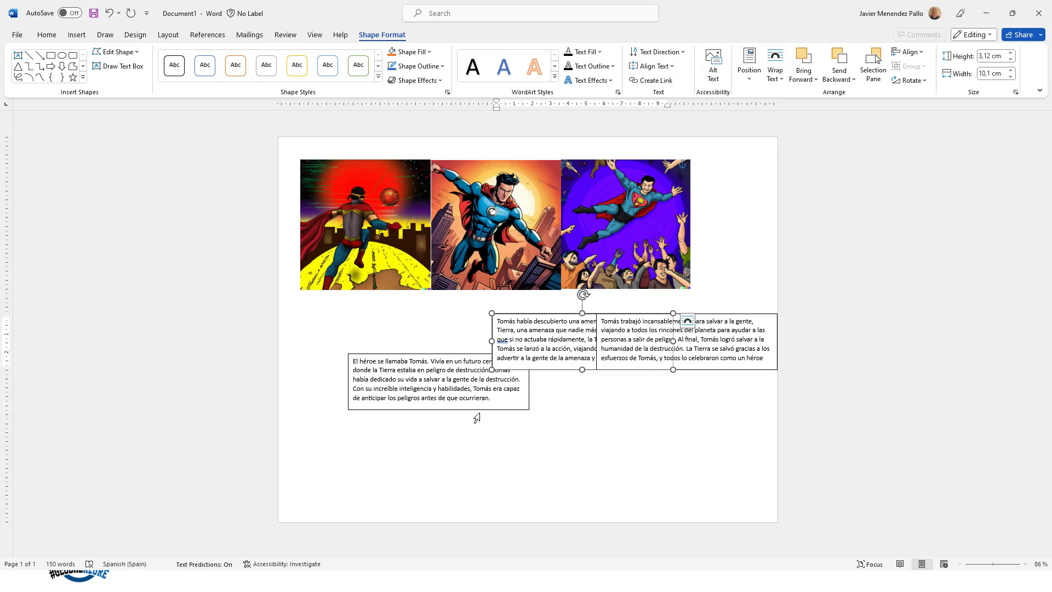
Step: Move the first text box onto the lower edge of the red-sky hero picture and narrow it to the picture's width
{"action": "left_click", "coordinate": [480, 410], "text": "shift"}
{"action": "left_click", "coordinate": [713, 348], "text": "shift"}
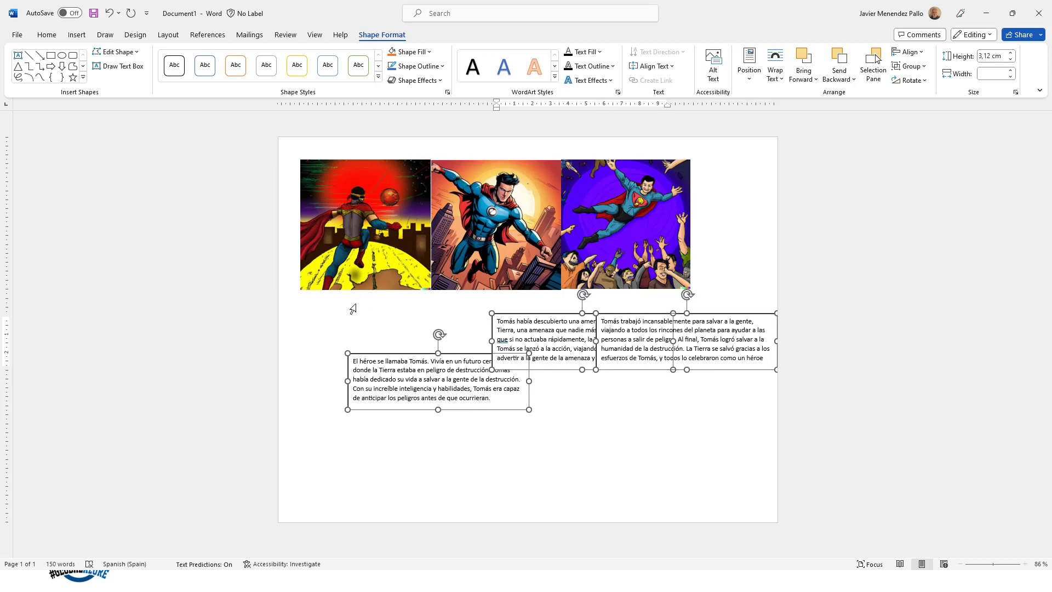
{"action": "triple_click", "coordinate": [424, 394]}
{"action": "left_click_drag", "start_coordinate": [393, 353], "coordinate": [344, 263]}
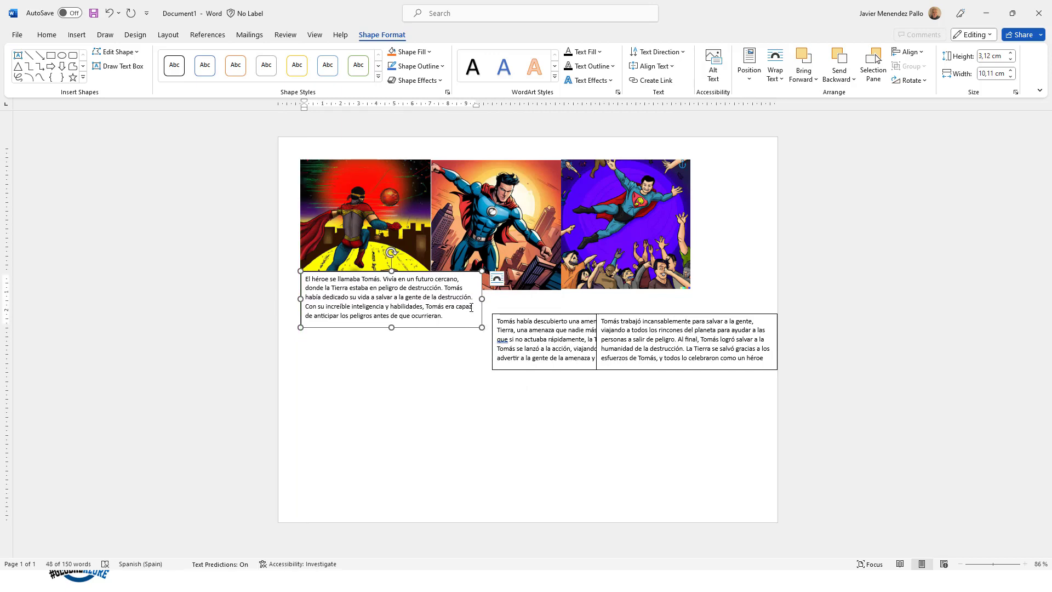
{"action": "left_click_drag", "start_coordinate": [482, 299], "coordinate": [432, 299]}
Step: Move the second text box onto the lower edge of the blue-suit hero picture and narrow it to match the picture
{"action": "left_click", "coordinate": [543, 314]}
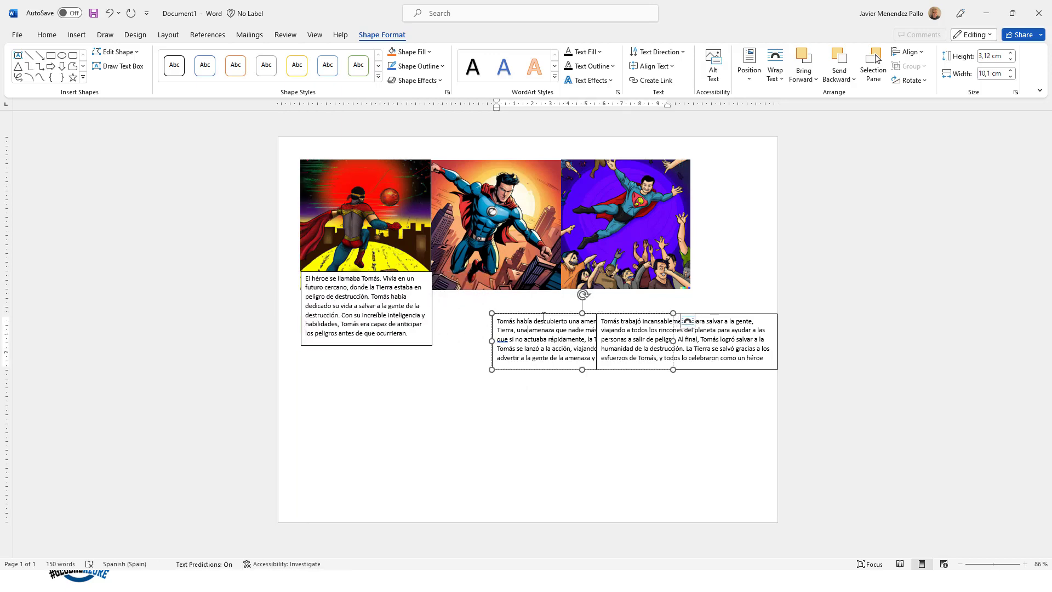
{"action": "left_click_drag", "start_coordinate": [544, 316], "coordinate": [483, 273]}
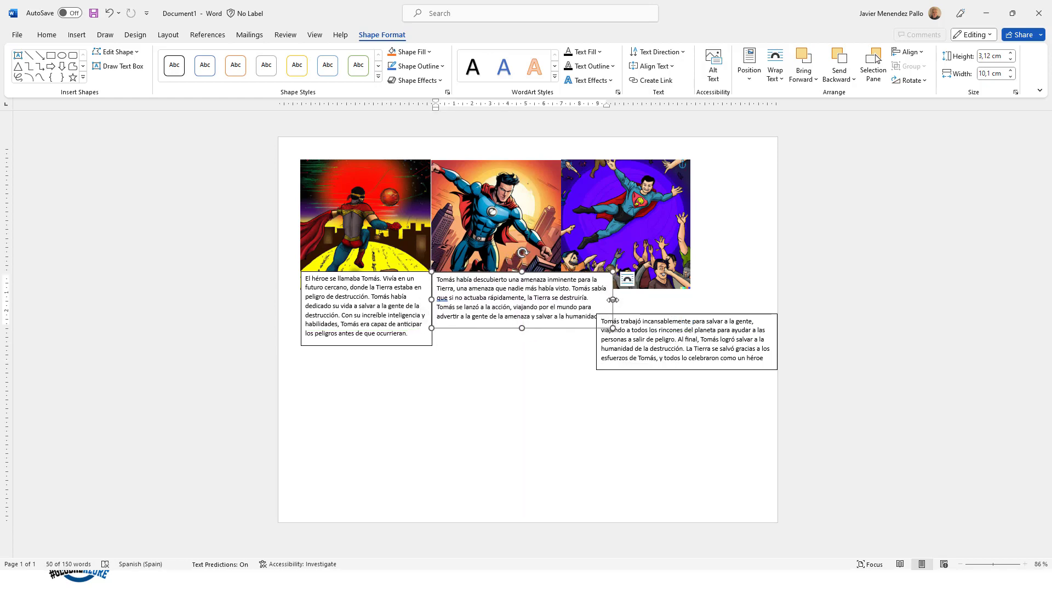
{"action": "left_click_drag", "start_coordinate": [613, 300], "coordinate": [559, 294]}
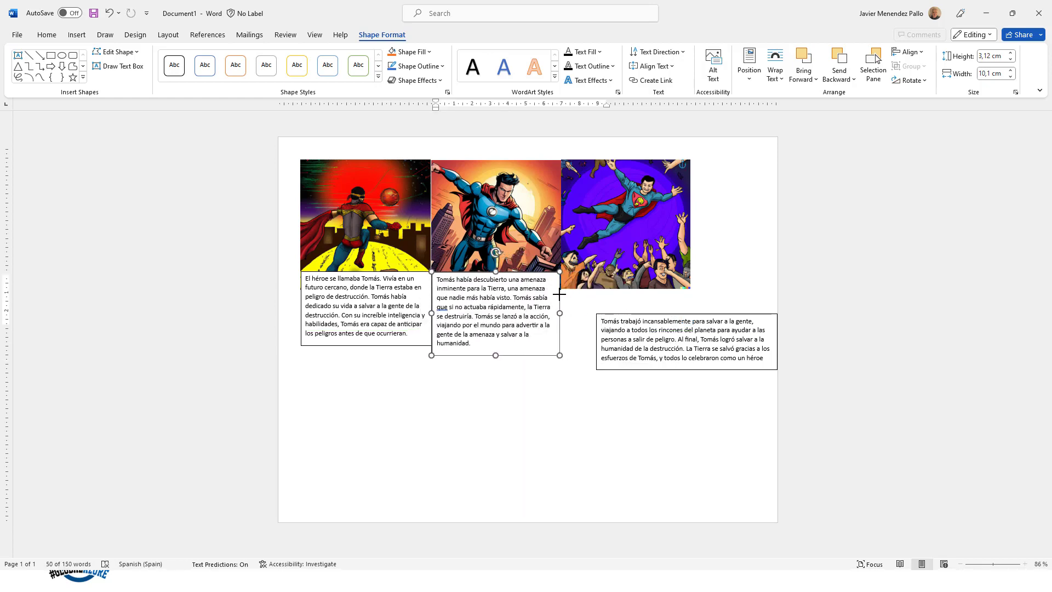
Step: Move the third text box up to the lower edge of the crowd scene picture
{"action": "left_click", "coordinate": [679, 321]}
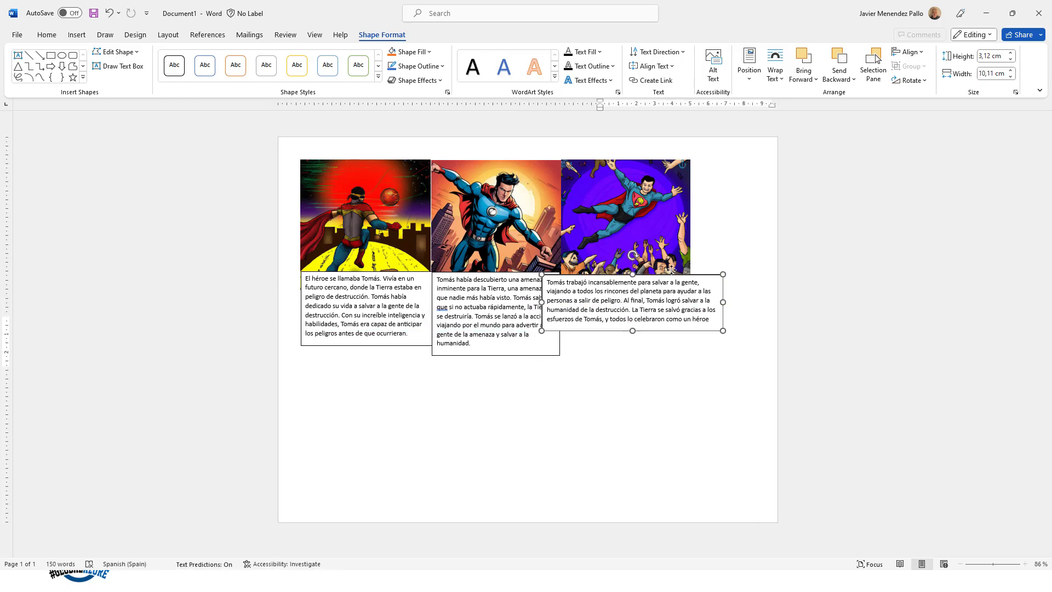